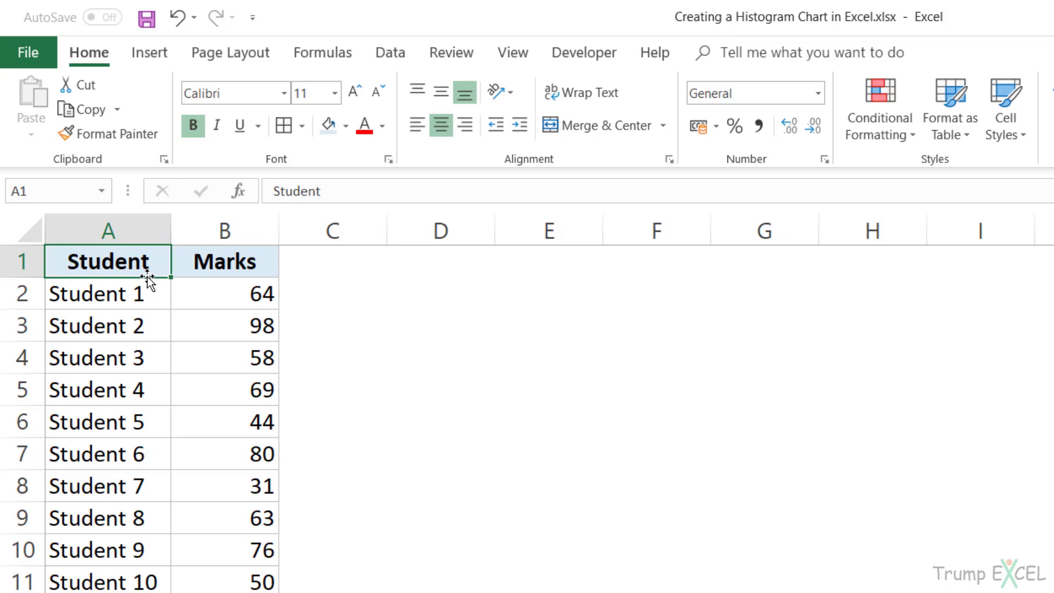
Insert a histogram chart from the Student and Marks data in A1:B31 and shift it slightly closer to the data.
key("ctrl+shift+Right")
key("ctrl+shift+Down")
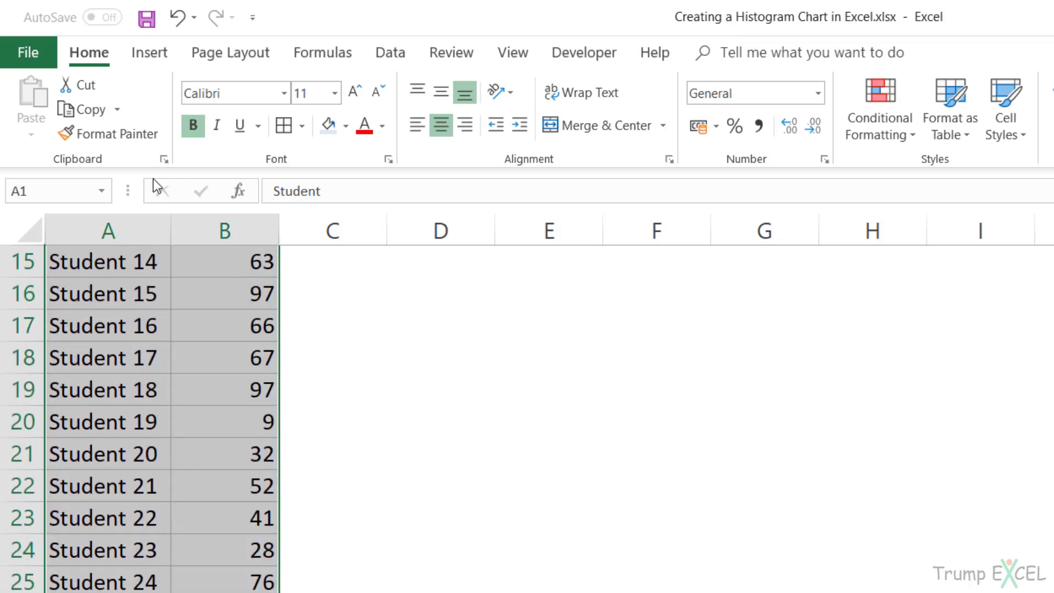
left_click(149, 52)
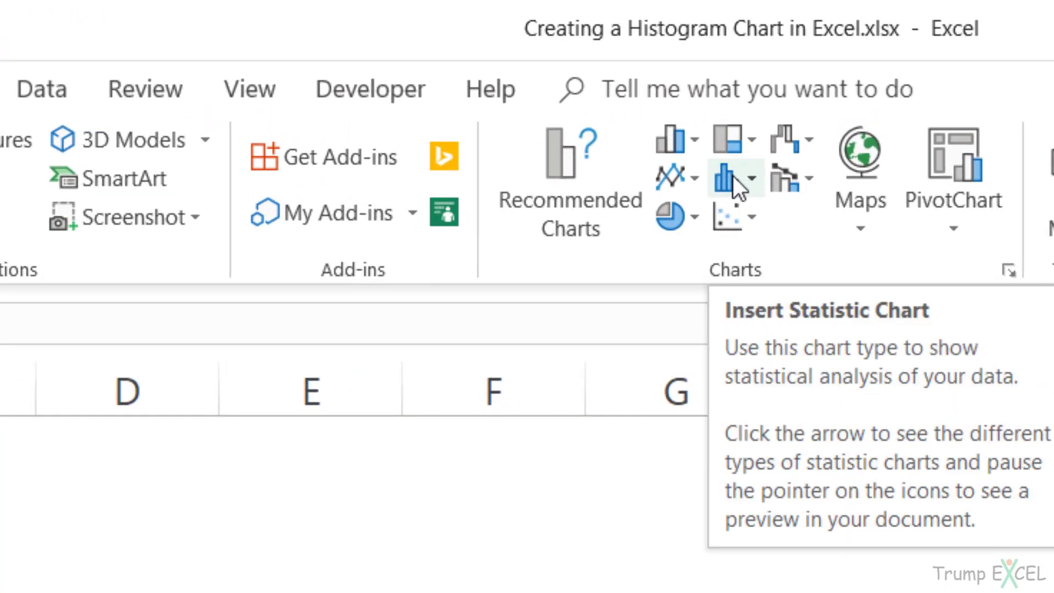
left_click(733, 175)
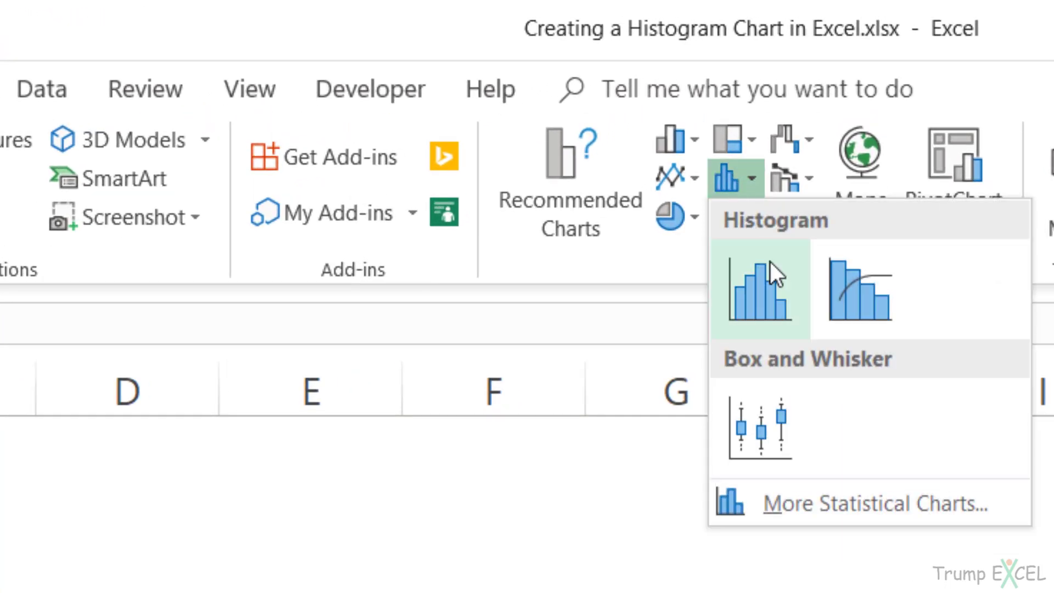
left_click(770, 298)
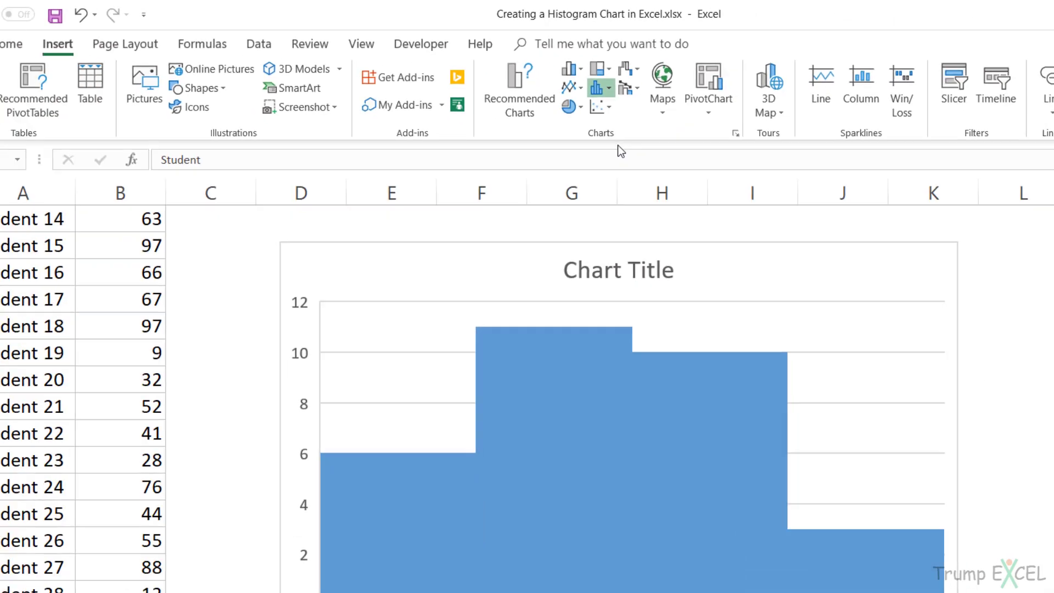
left_click_drag(486, 491, 385, 466)
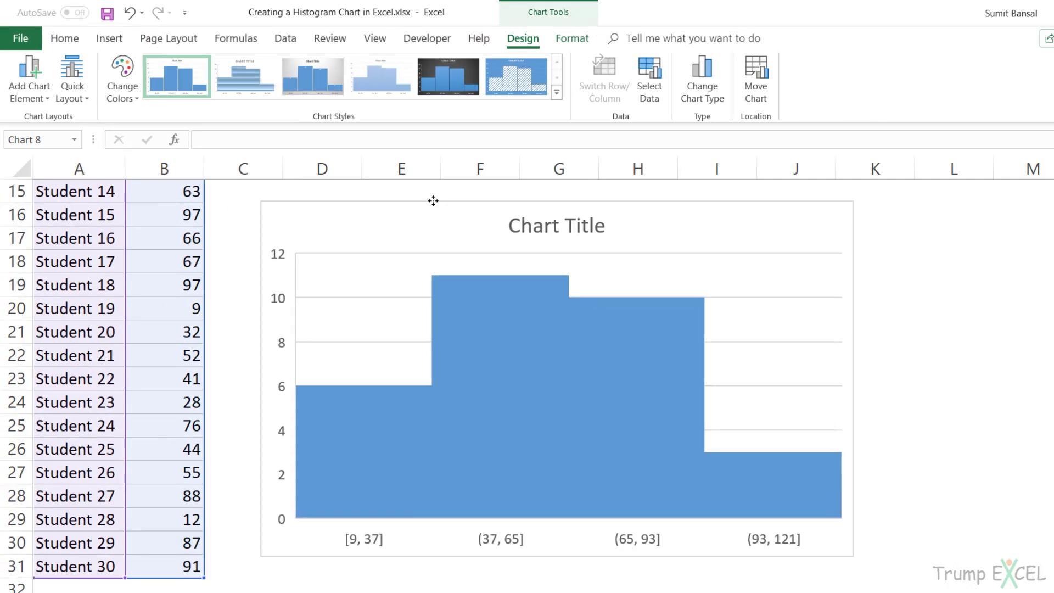
left_click_drag(433, 201, 431, 199)
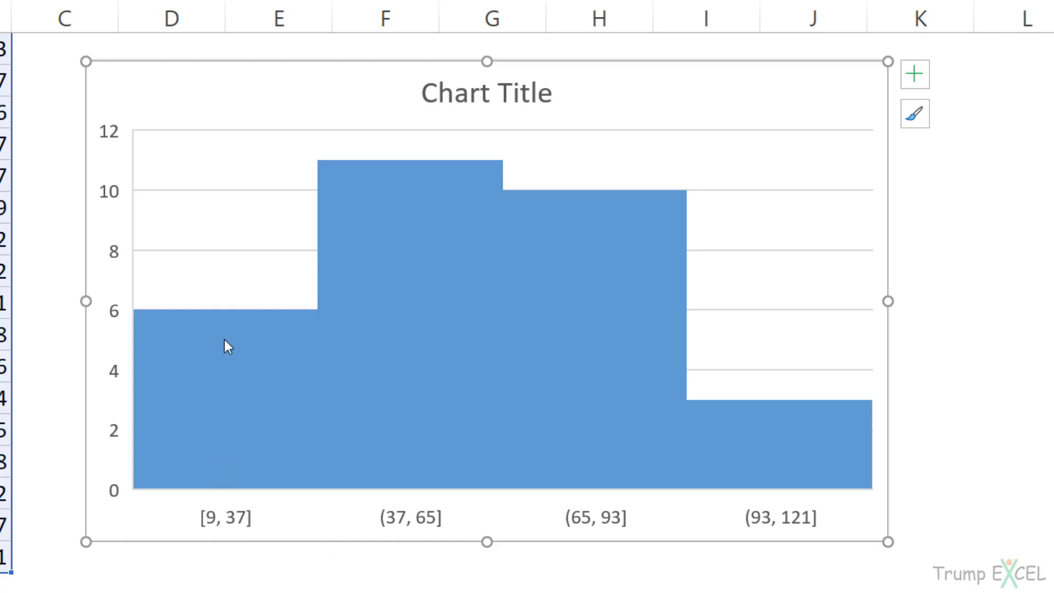
Format the histogram's horizontal axis to use a bin width of 20.
mouse_move(221, 437)
mouse_move(592, 341)
mouse_move(804, 436)
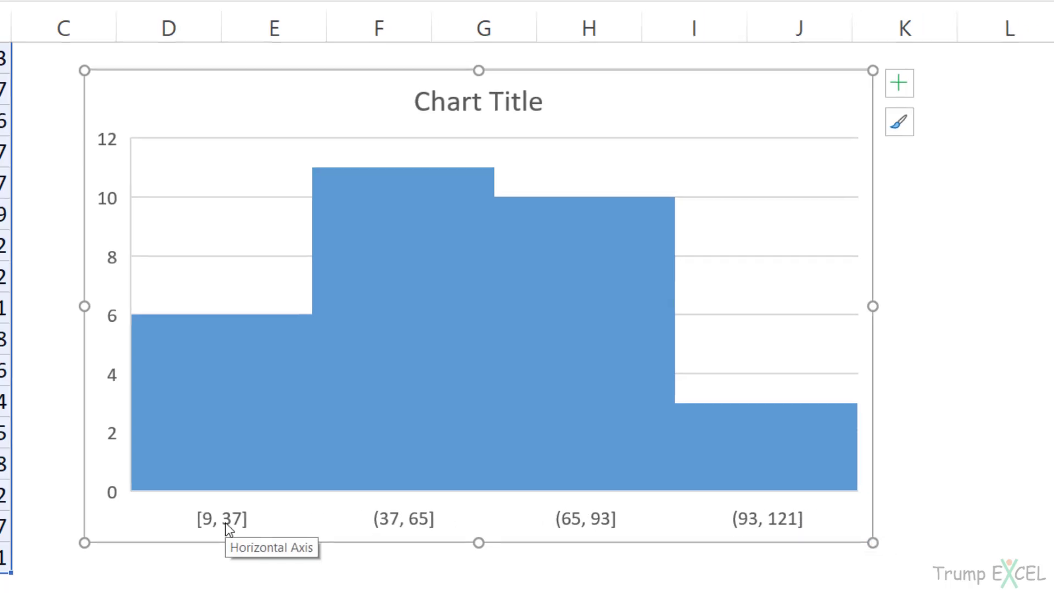
right_click(229, 525)
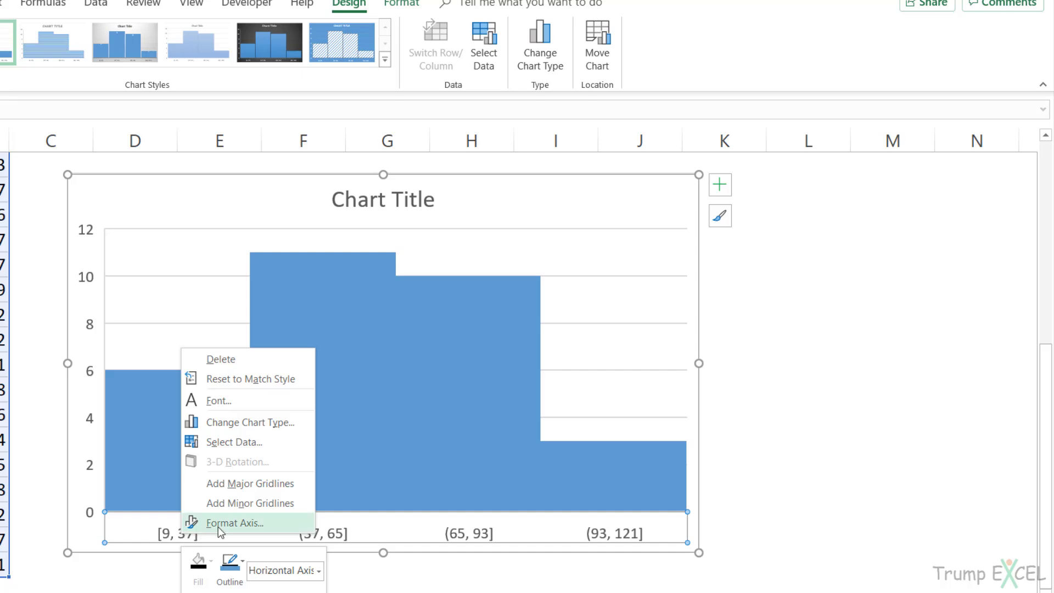
left_click(218, 523)
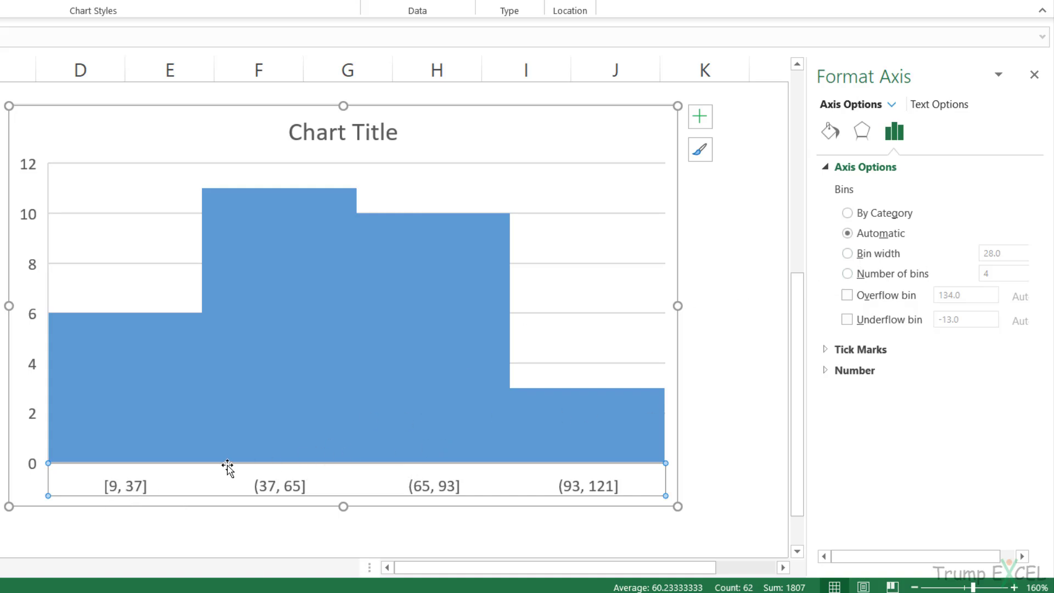
left_click(847, 253)
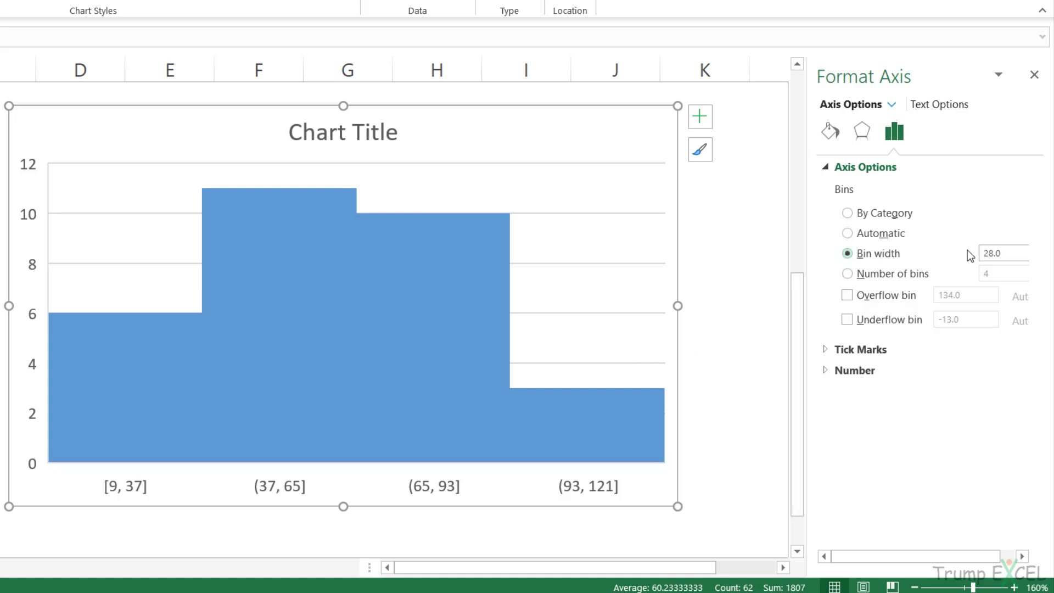
left_click_drag(999, 253, 970, 253)
type("20")
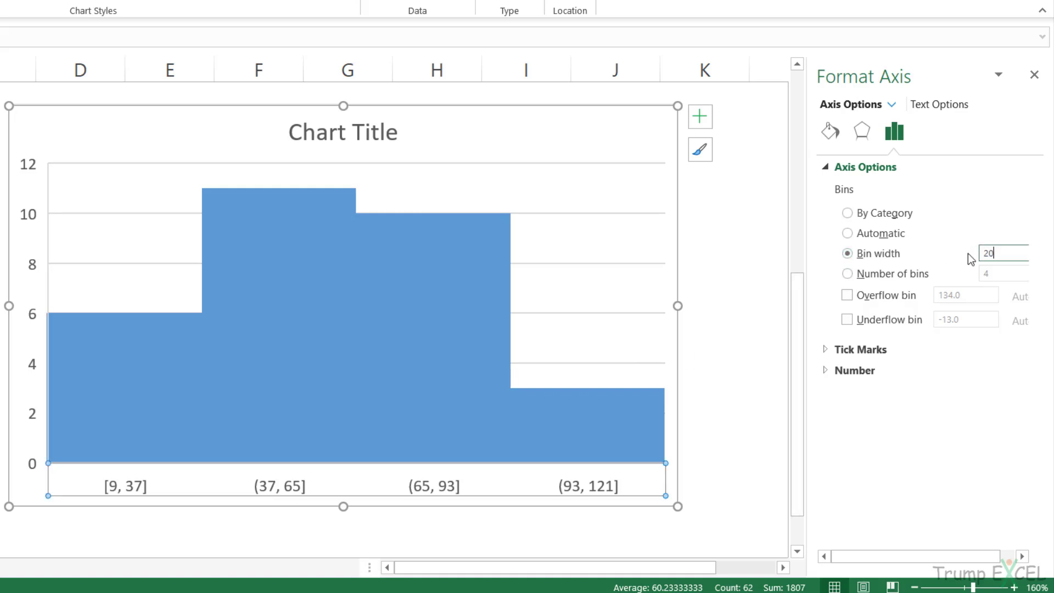
left_click(706, 449)
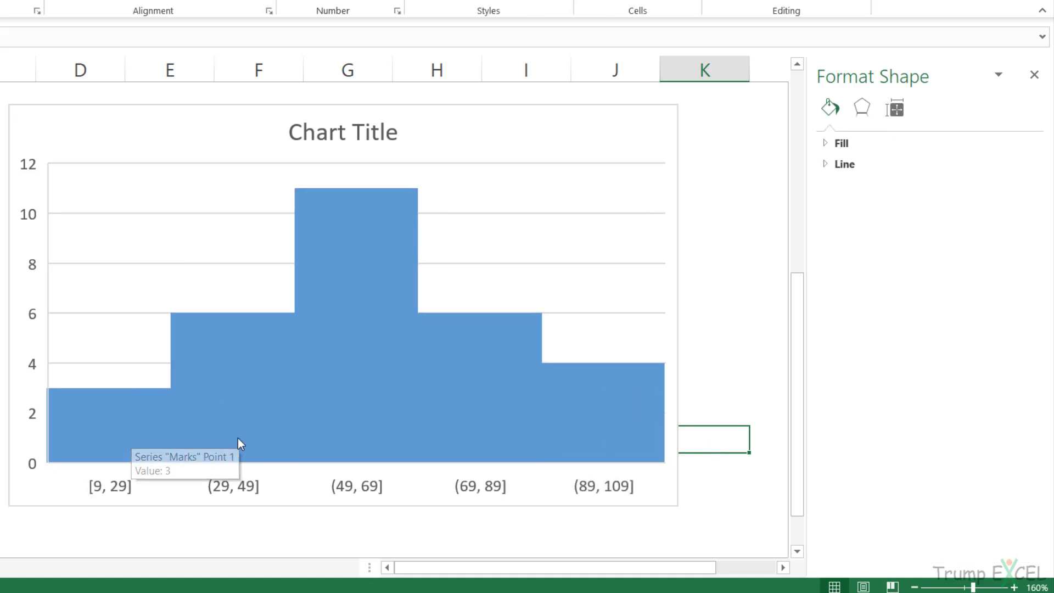
Enable the overflow bin in the horizontal axis formatting and set it to 80.
right_click(114, 494)
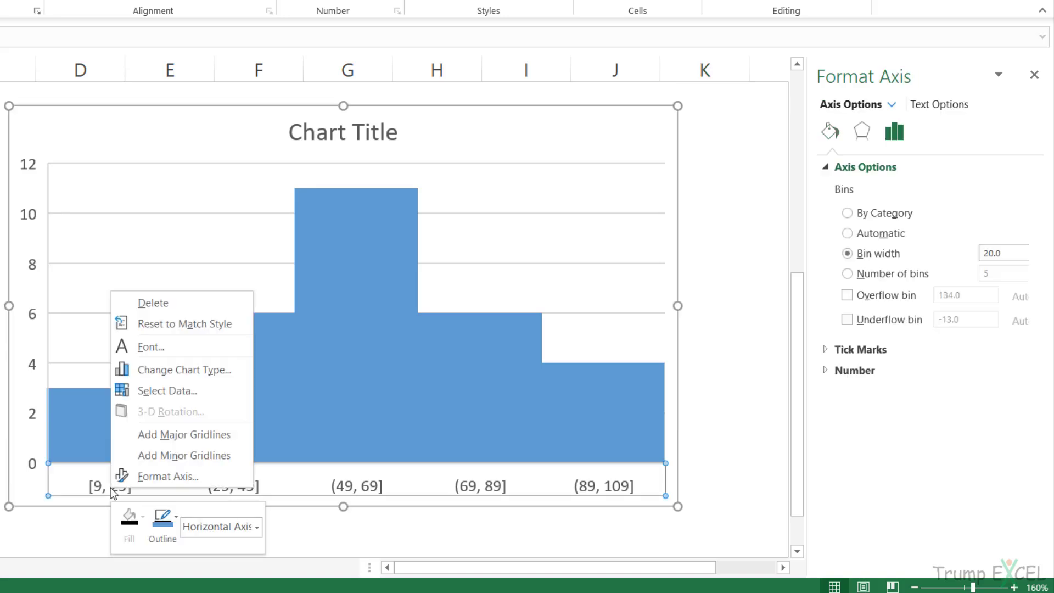
left_click(202, 484)
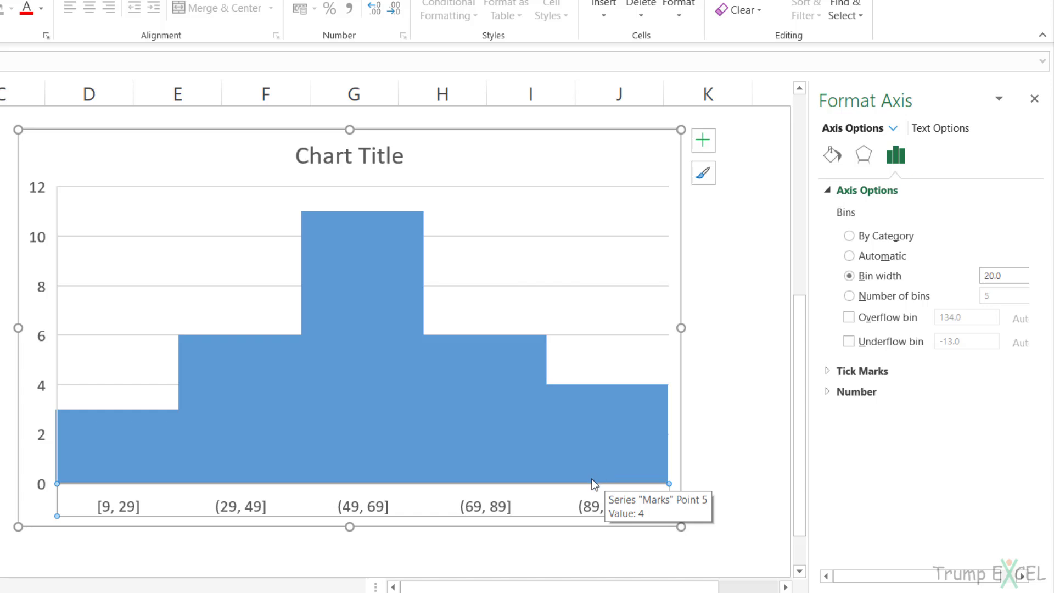
left_click(848, 317)
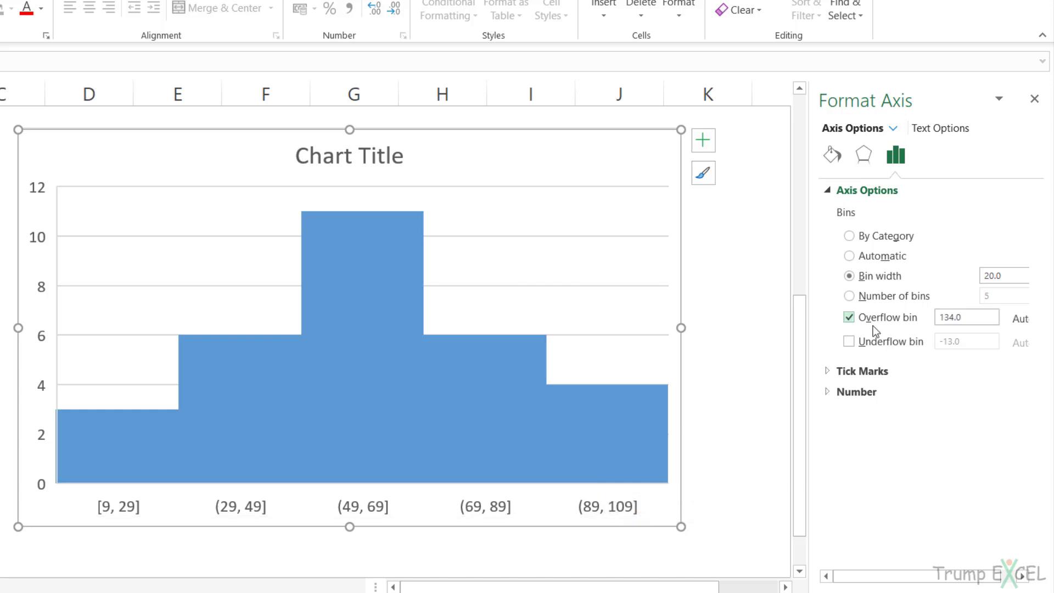
left_click_drag(962, 321, 927, 321)
type("80")
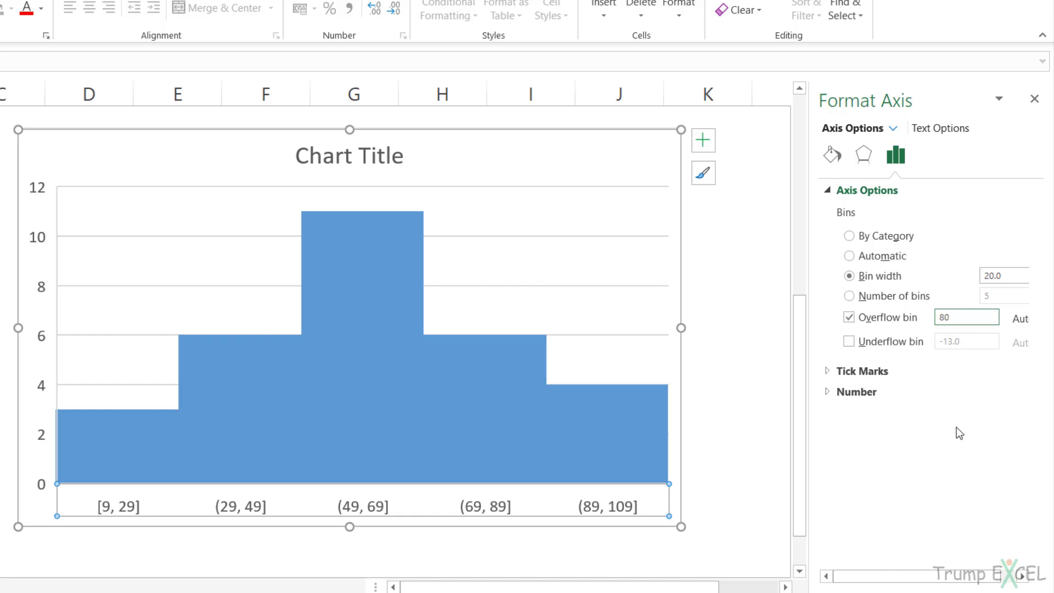
left_click(851, 344)
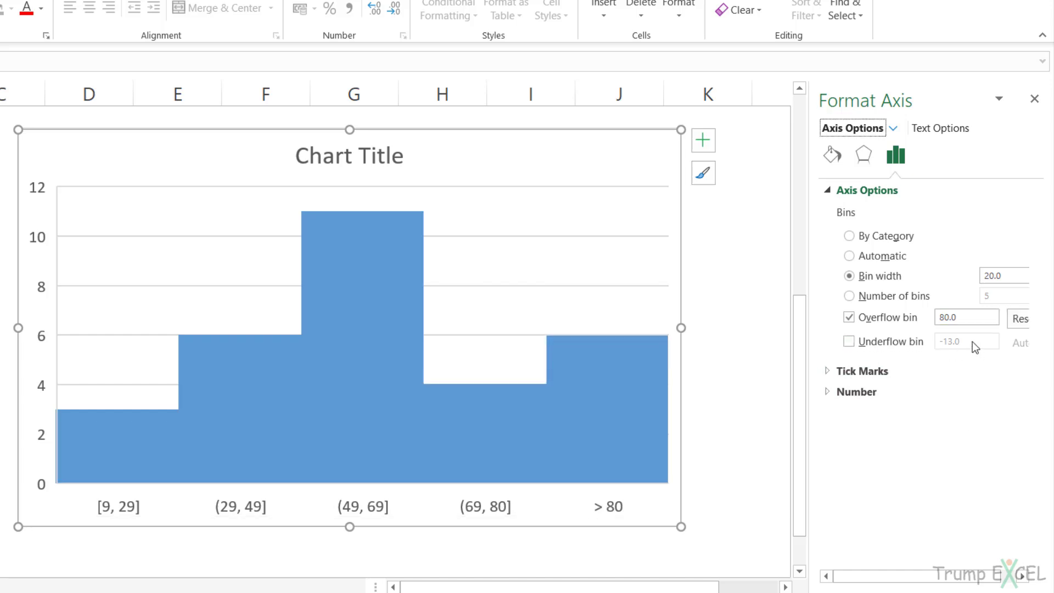
Enable the underflow bin on the histogram's horizontal axis and set it to 35.
left_click(868, 344)
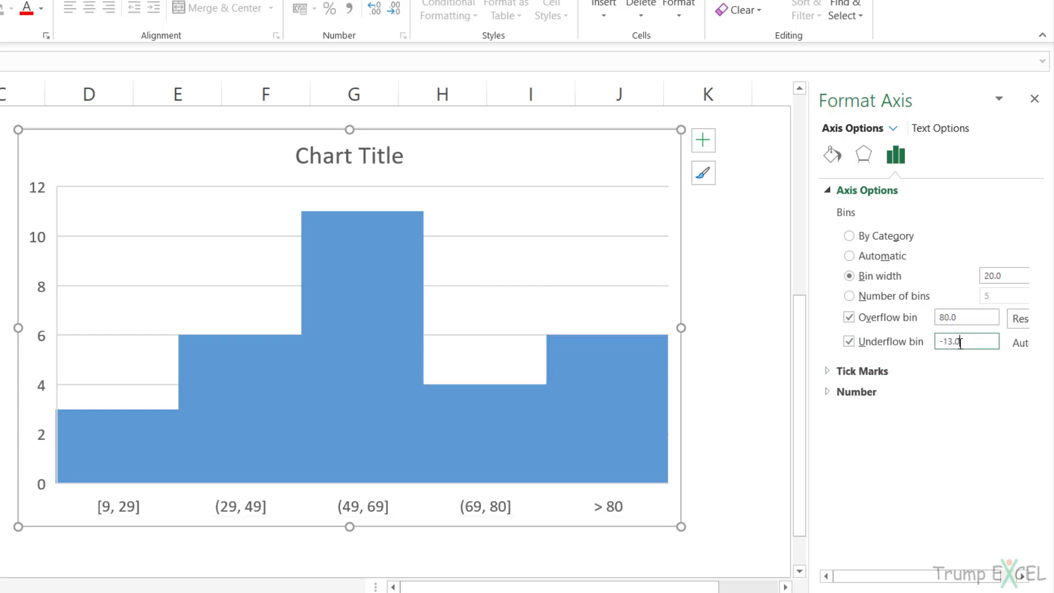
left_click_drag(964, 342, 931, 347)
type("35")
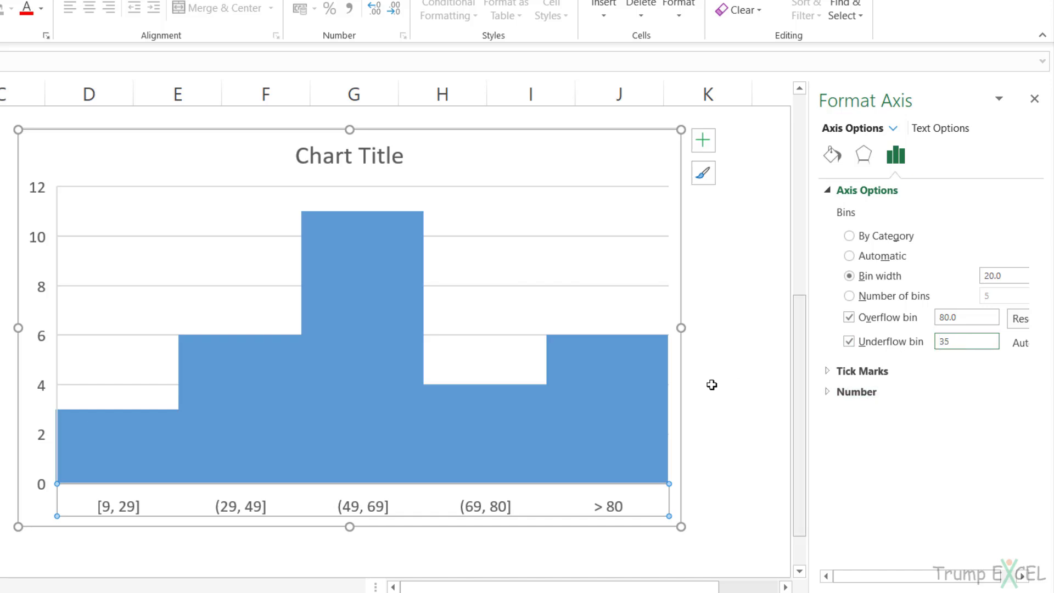
left_click(712, 383)
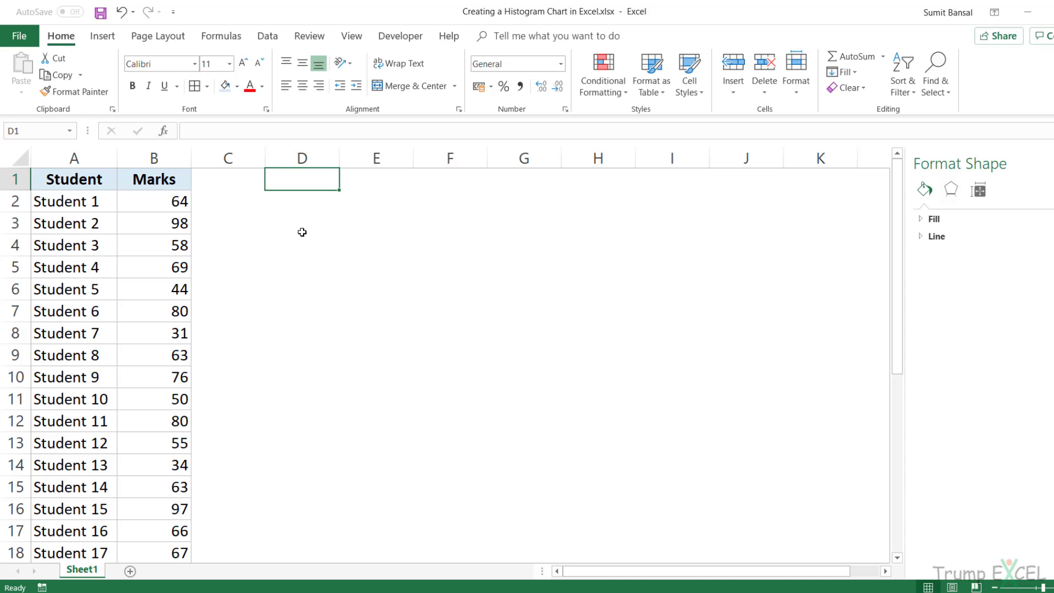
Enter the header Bins in D1 and list the bin limits 35, 50, 70, 80, 90 and 100 in D2:D7.
type("Bins")
key("Return")
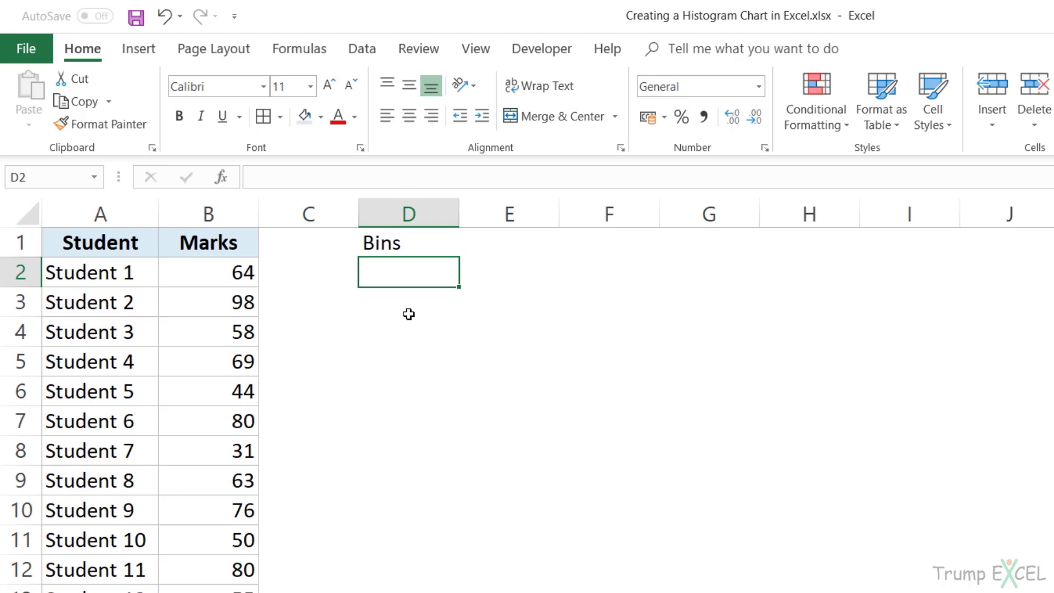
type("35")
key("Return")
type("50")
key("Return")
type("7")
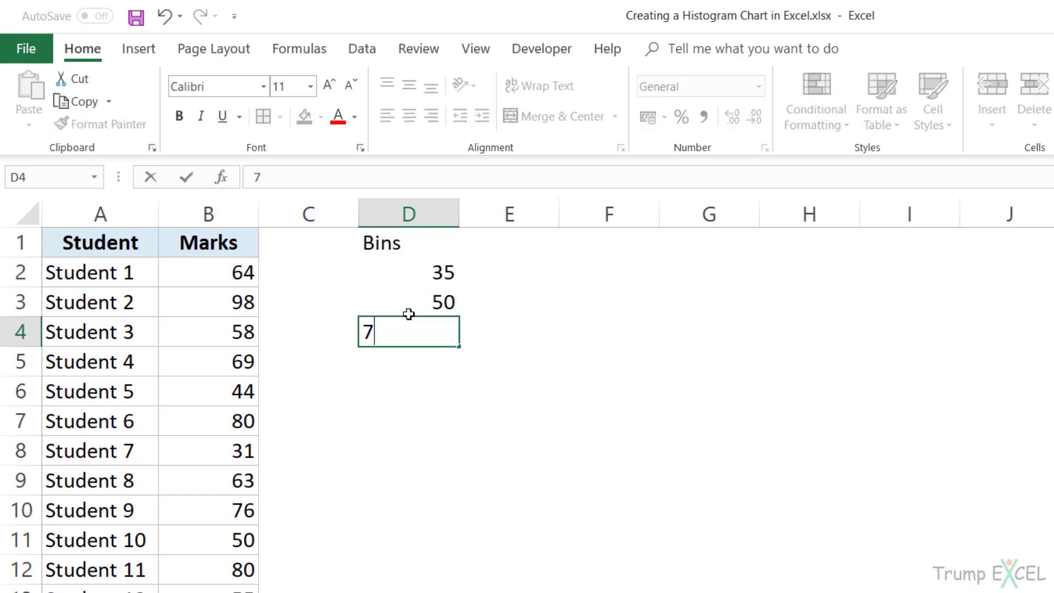
type("0")
key("Return")
type("80")
key("Return")
type("90")
key("ctrl+Return")
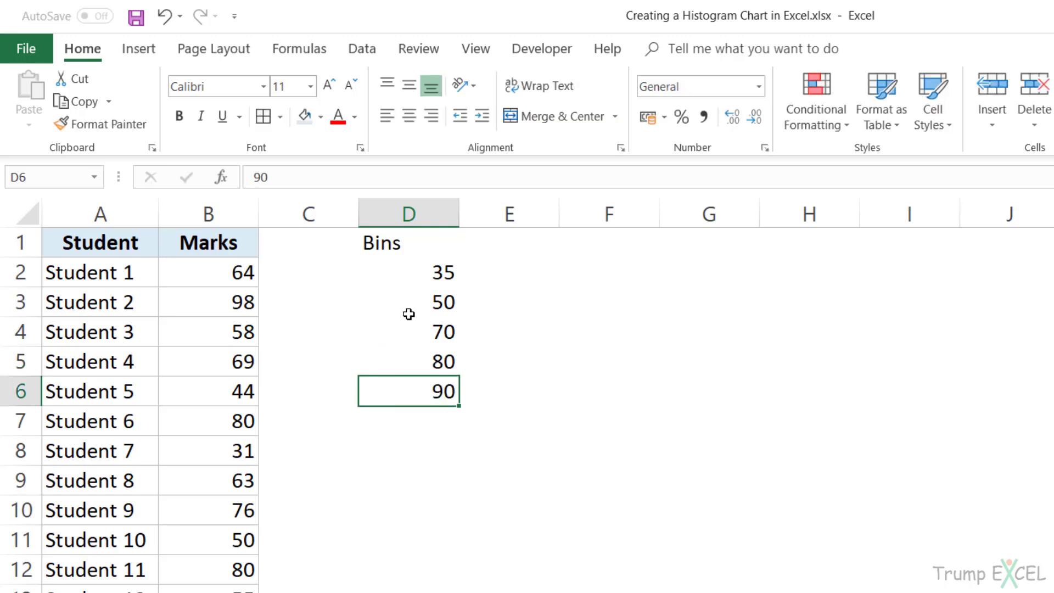
key("Return")
type("100")
key("Return")
key("Up")
key("Up")
key("Up")
key("Up")
key("Up")
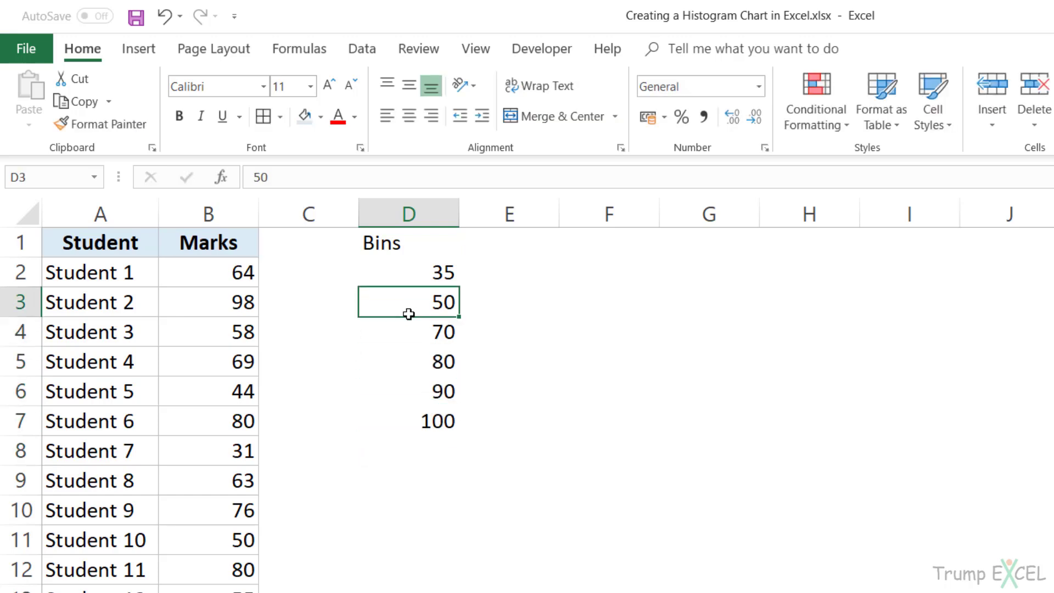
key("Up")
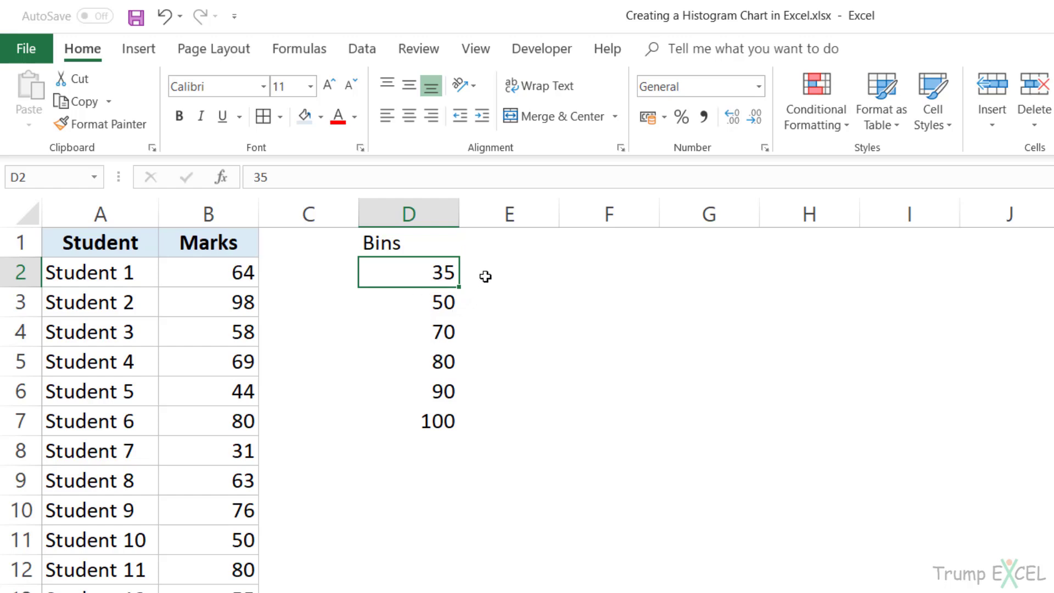
Enter the header Frequency in cell E1 next to the Bins header.
left_click(499, 242)
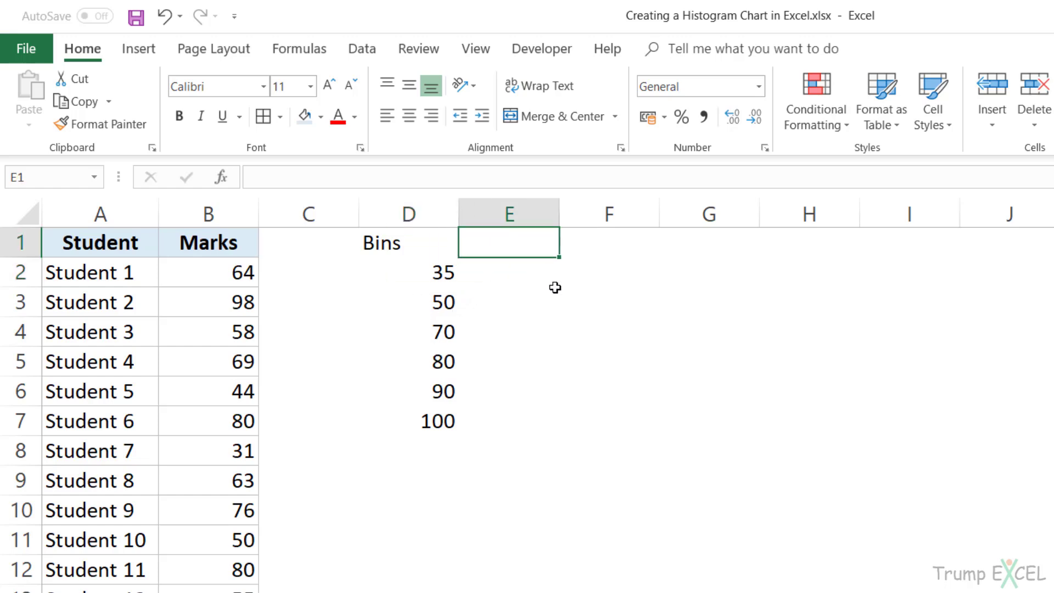
type("Frequency")
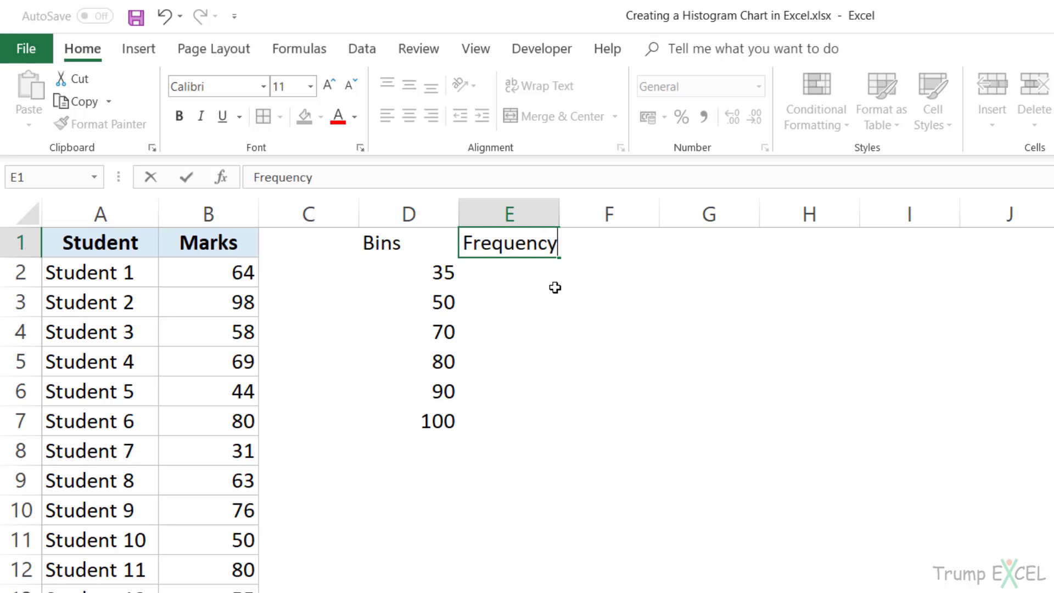
key("Return")
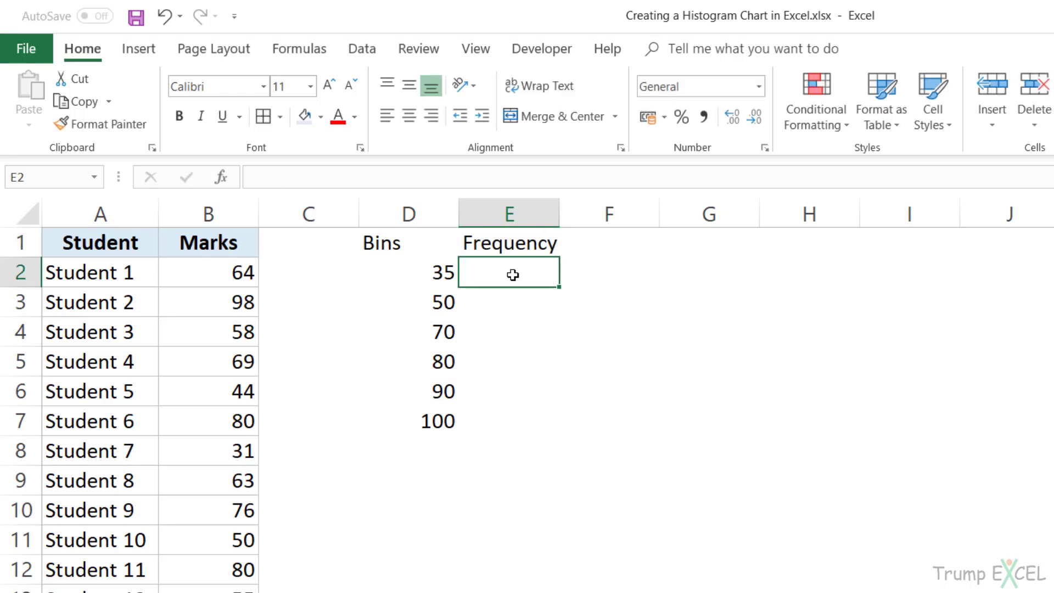
Fill E2:E7 with the array formula =FREQUENCY(B2:B31,D2:D7) to count the marks in each bin.
left_click_drag(510, 275, 509, 419)
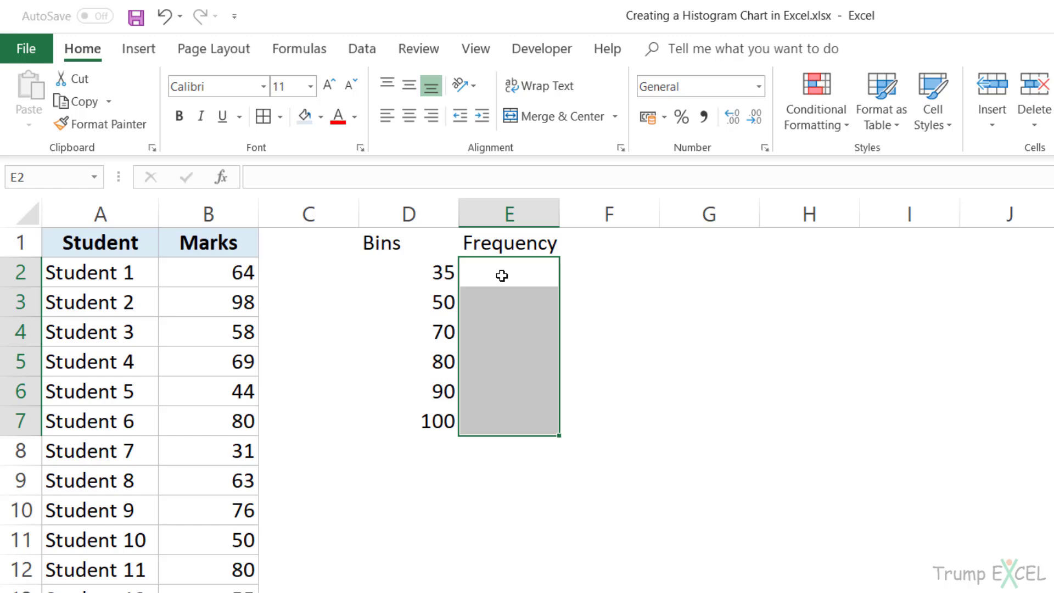
type("=fre")
key("Tab")
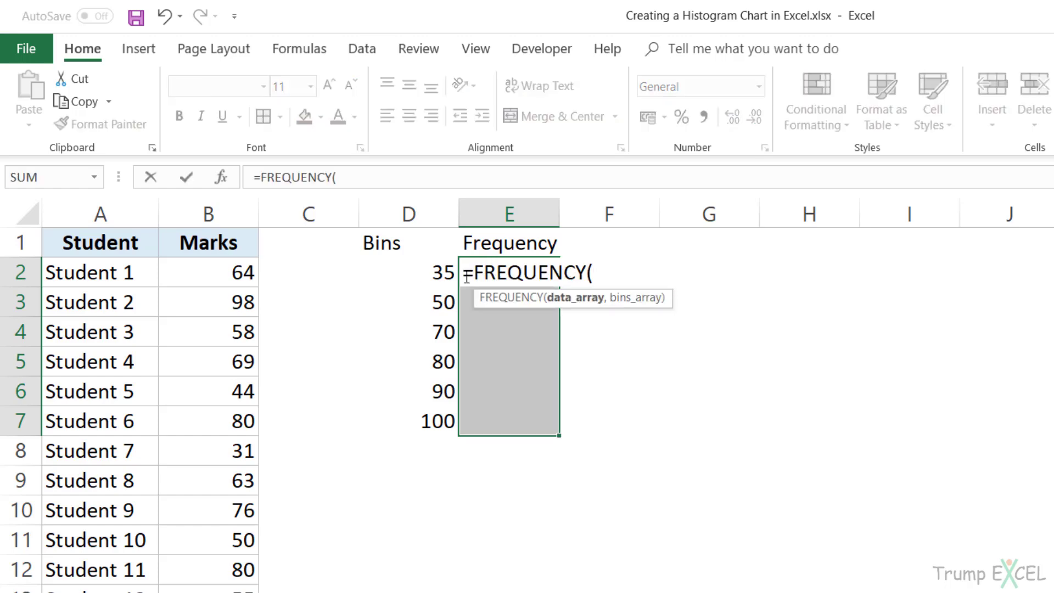
left_click(245, 269)
key("ctrl+shift+Down")
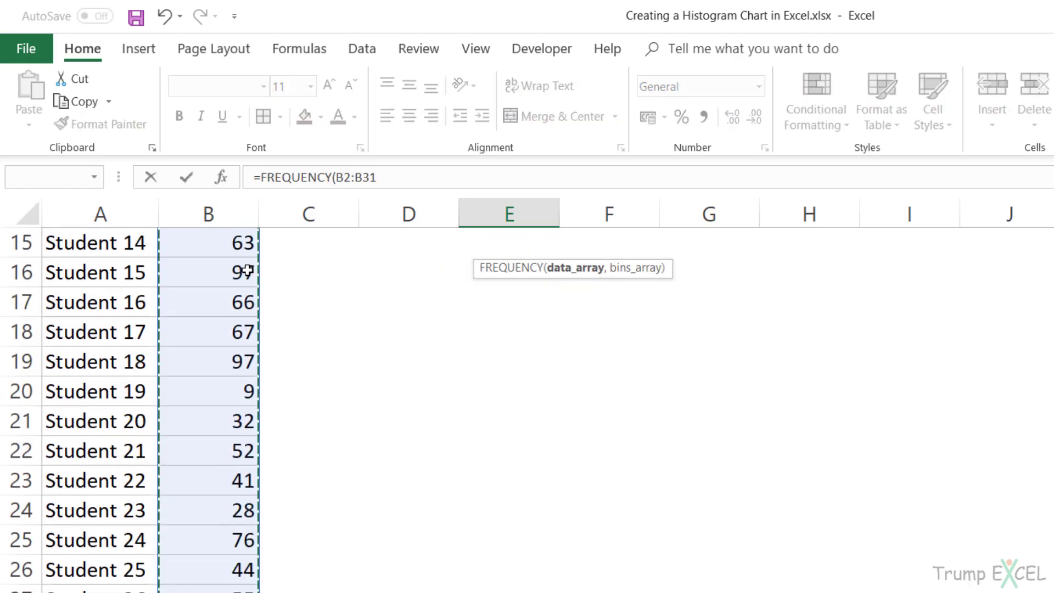
type(",")
scroll(450, 266, "up", 5)
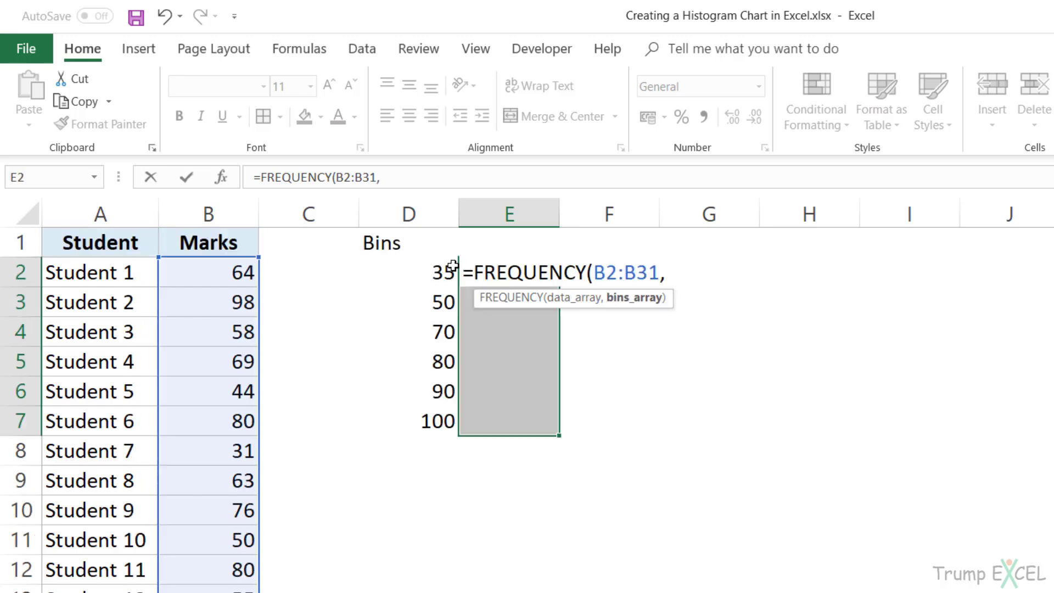
left_click_drag(435, 284, 424, 423)
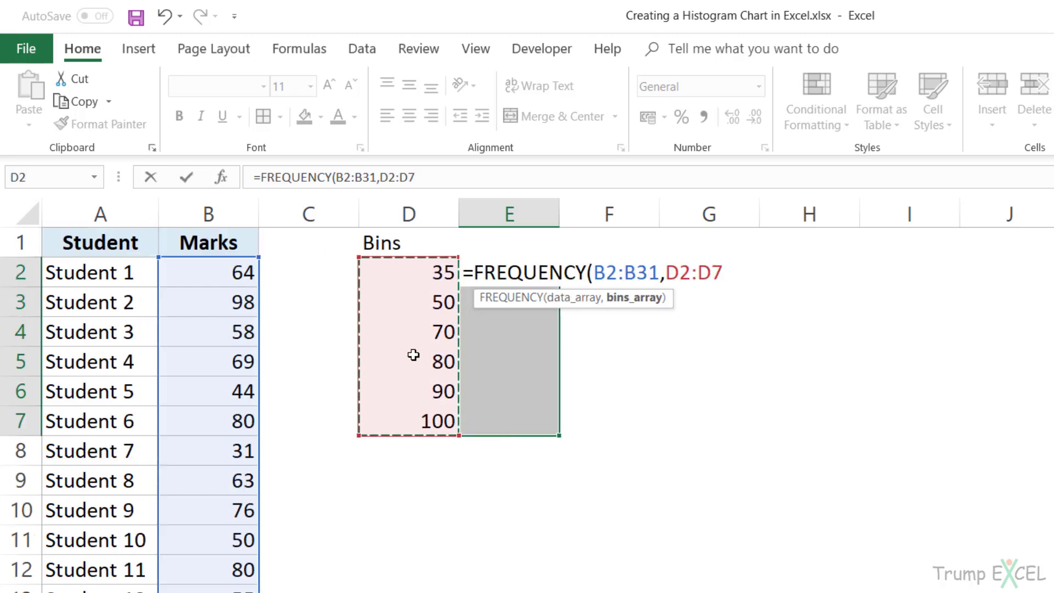
type(")")
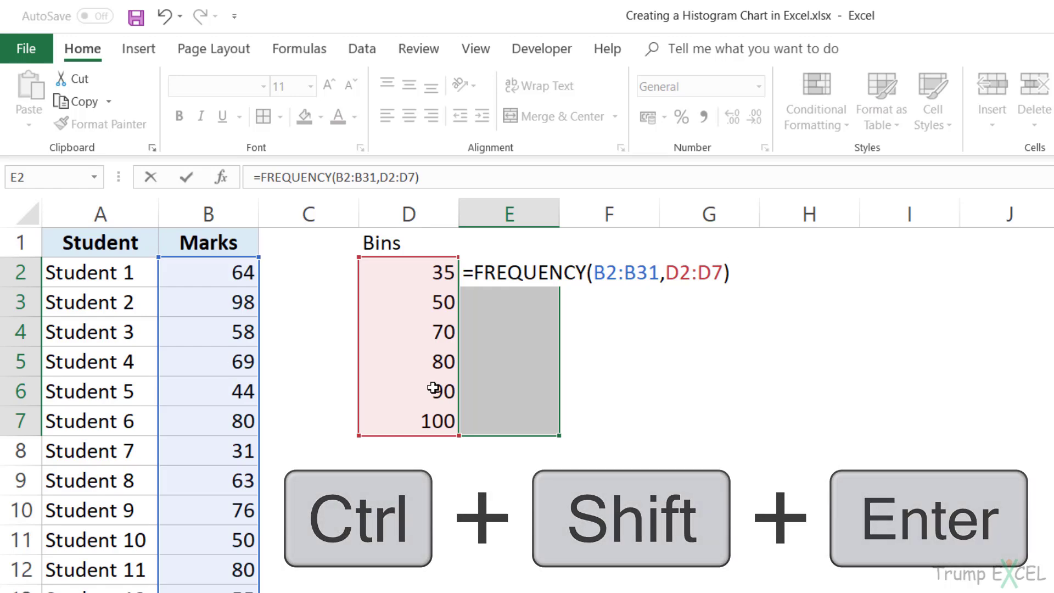
key("ctrl+shift+Return")
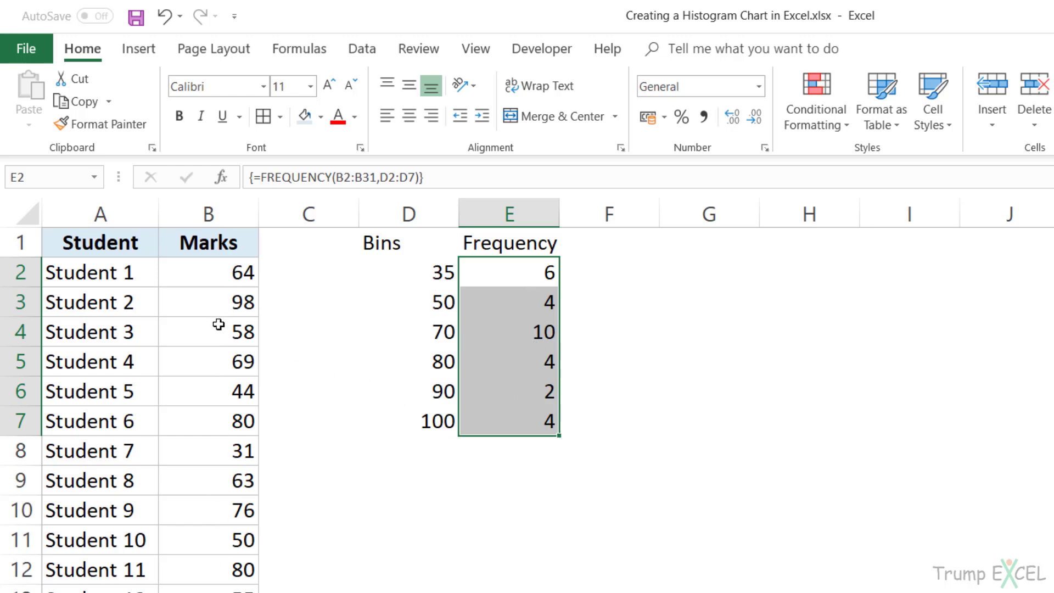
Insert a clustered column chart from the Bins and Frequency data in D1:E7.
left_click(507, 270)
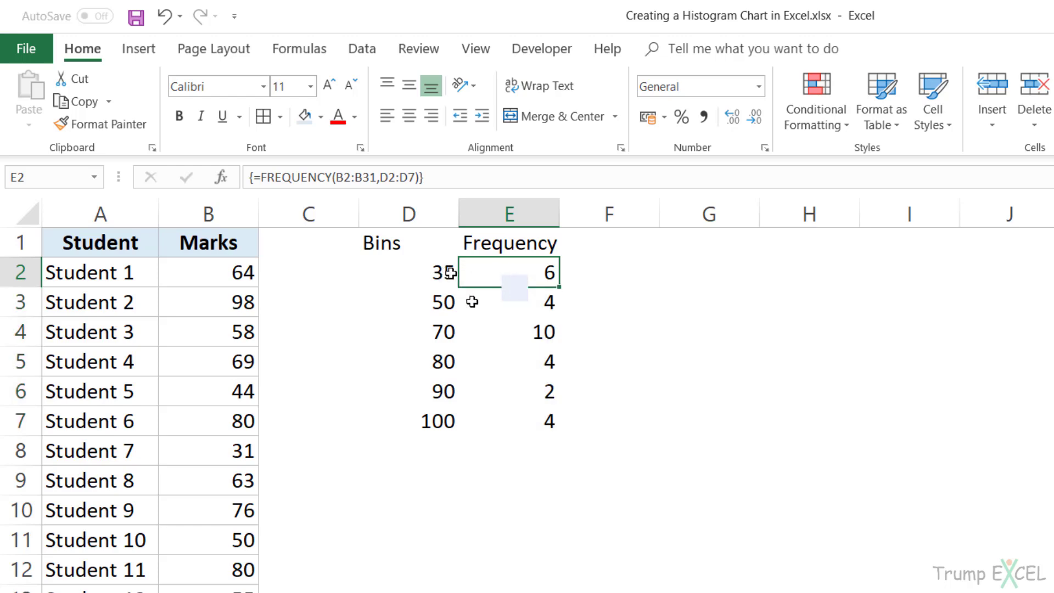
left_click(538, 303)
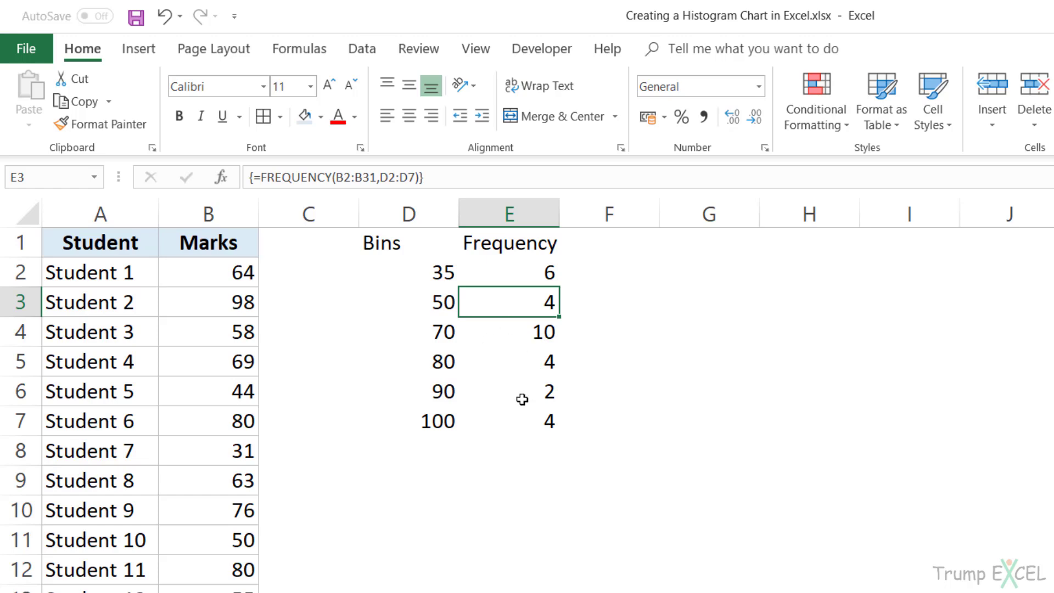
left_click_drag(414, 244, 522, 414)
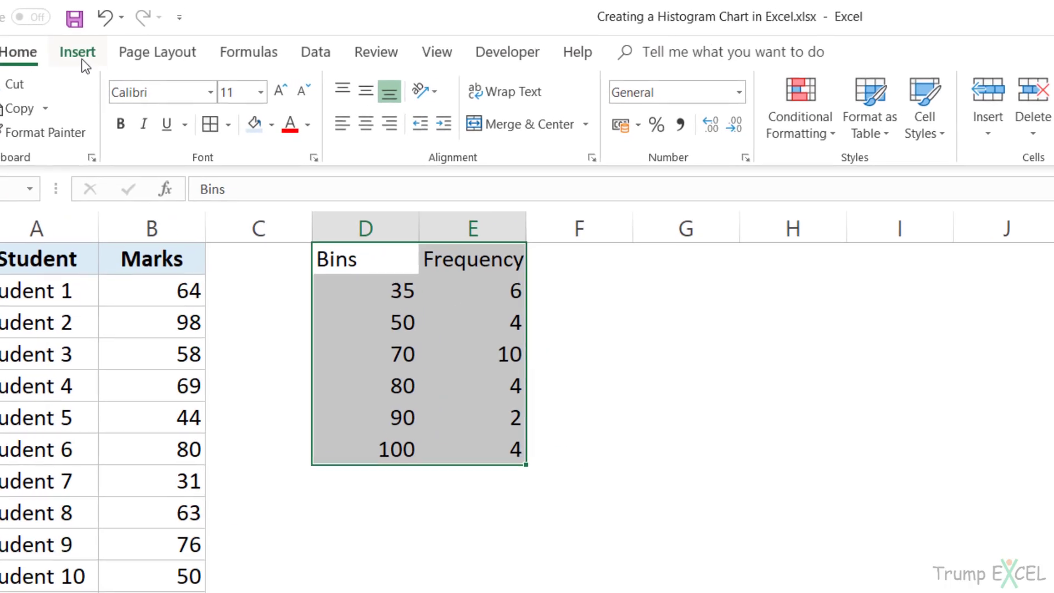
left_click(81, 58)
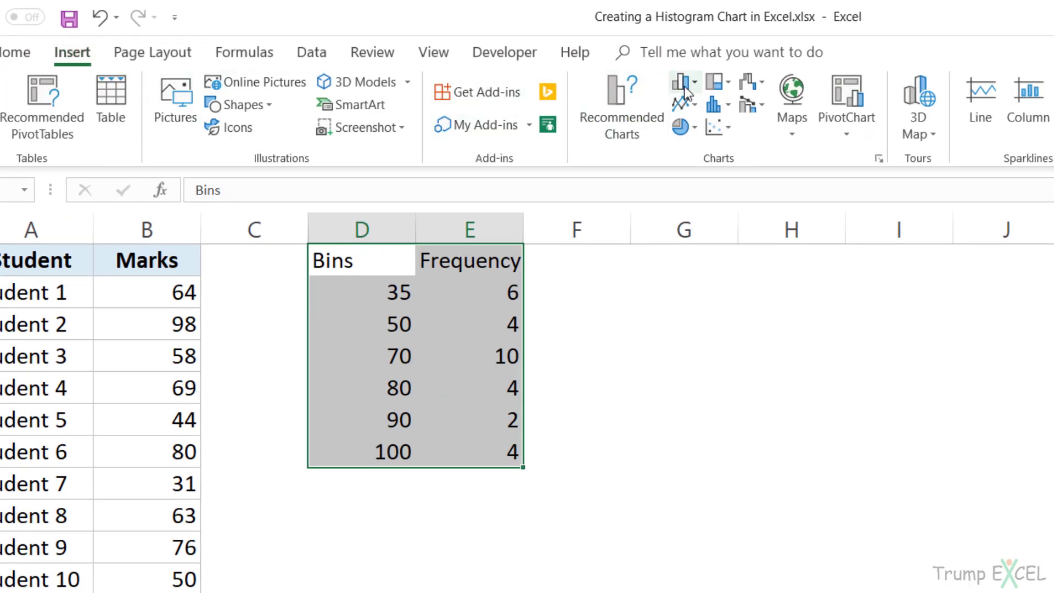
left_click(684, 87)
left_click(696, 144)
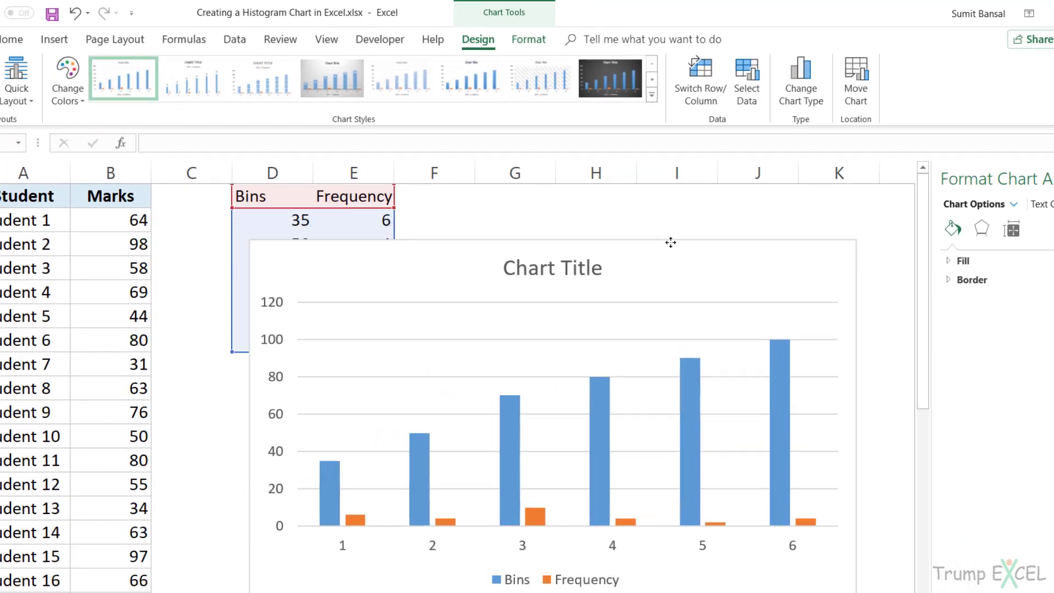
Place the new column chart beside the bins table so it no longer covers the data, and delete its Bins series.
left_click_drag(670, 242, 713, 237)
left_click_drag(869, 581, 825, 550)
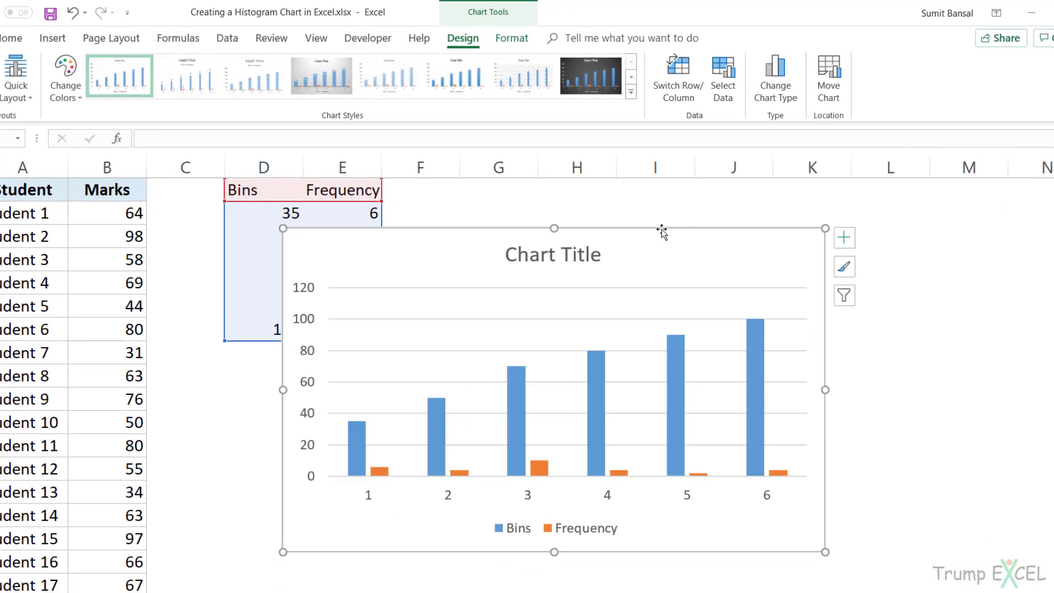
left_click_drag(666, 229, 781, 192)
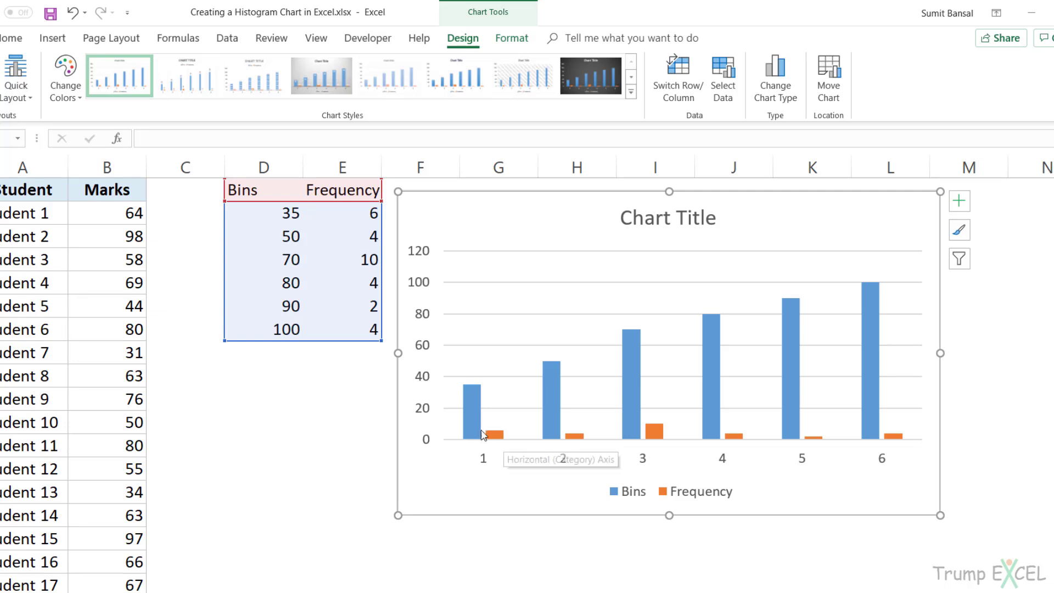
left_click(471, 412)
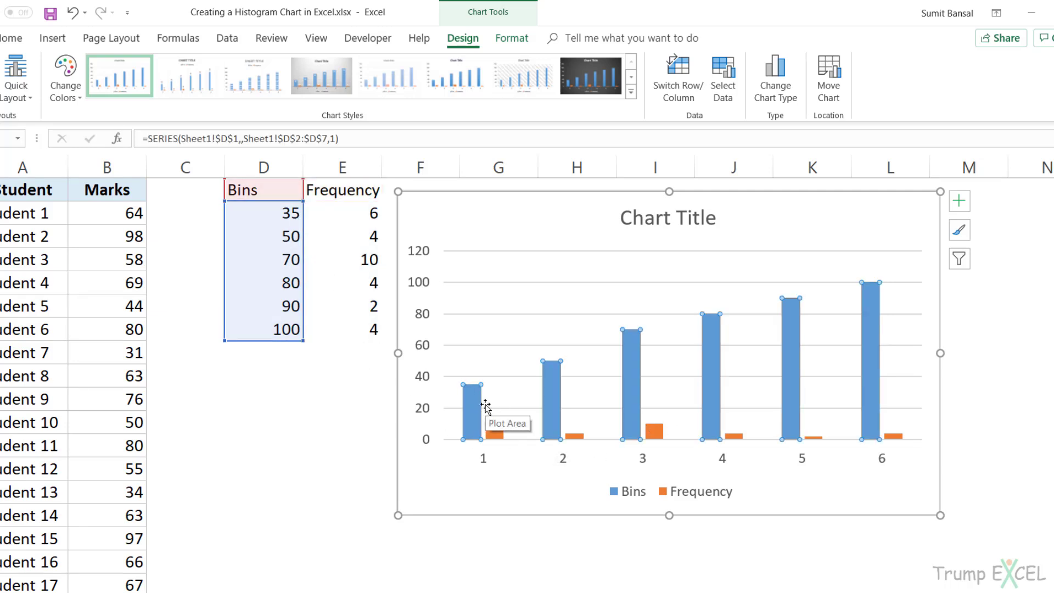
key("Delete")
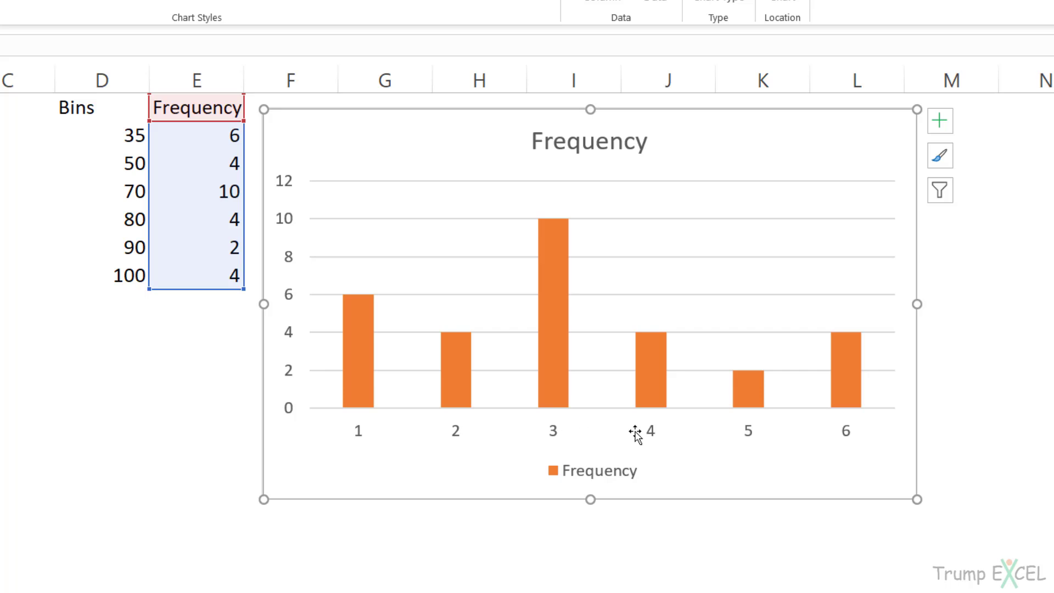
Use the bin limits in D2:D7 as the chart's horizontal category axis labels.
left_click(360, 435)
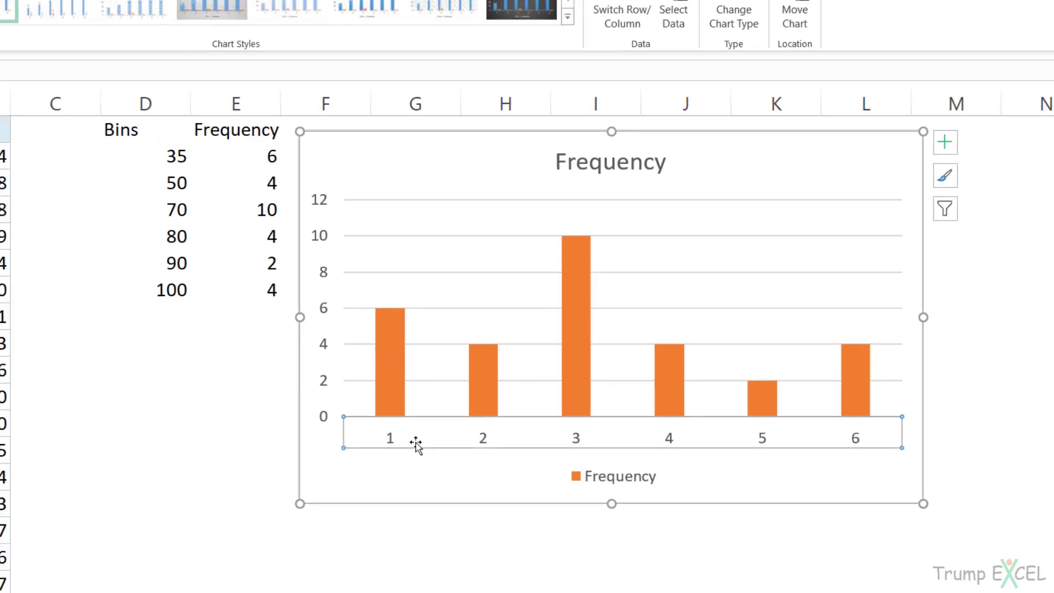
left_click(720, 82)
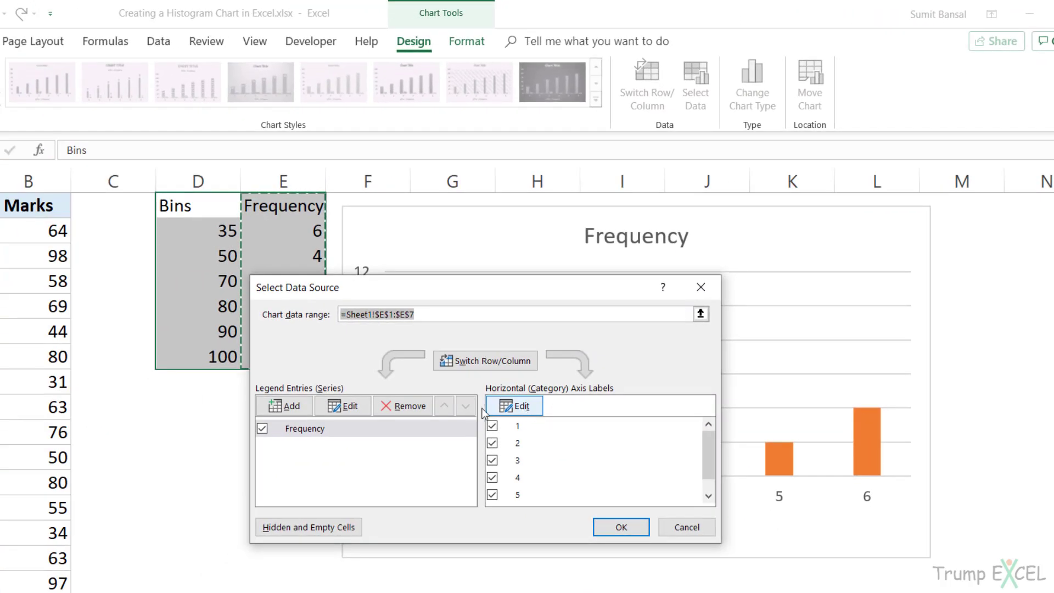
left_click(514, 406)
left_click_drag(212, 233, 220, 356)
left_click(575, 437)
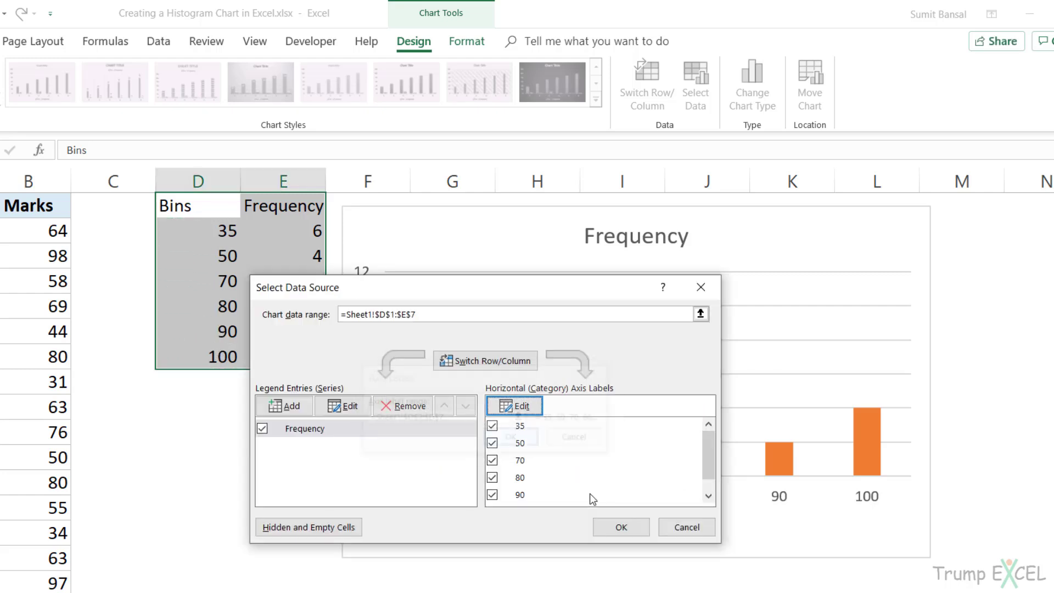
left_click(620, 528)
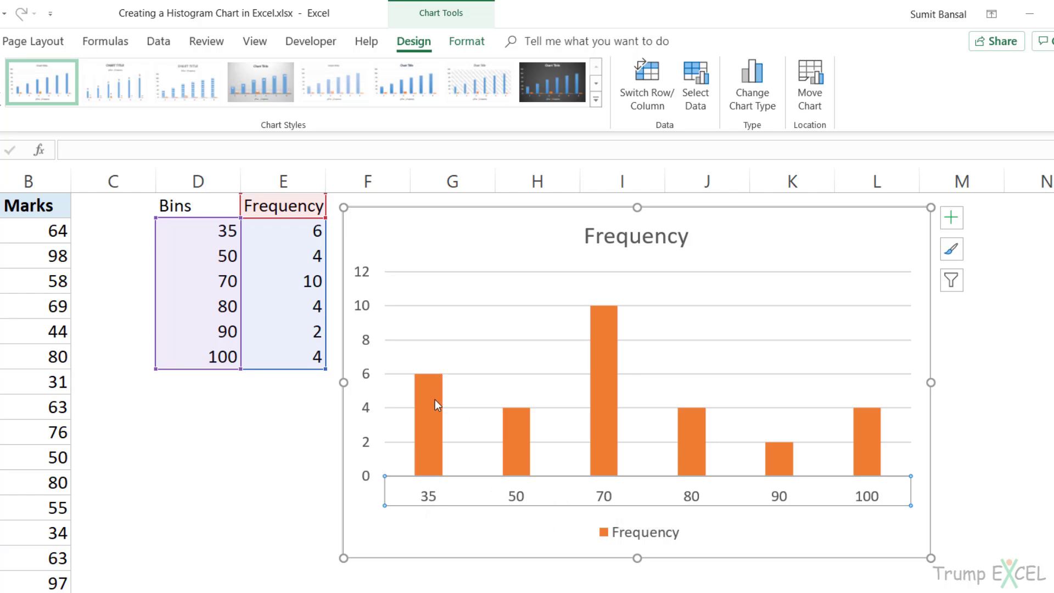
Delete the frequency column chart and clear the Frequency column contents in E1:E7.
mouse_move(435, 399)
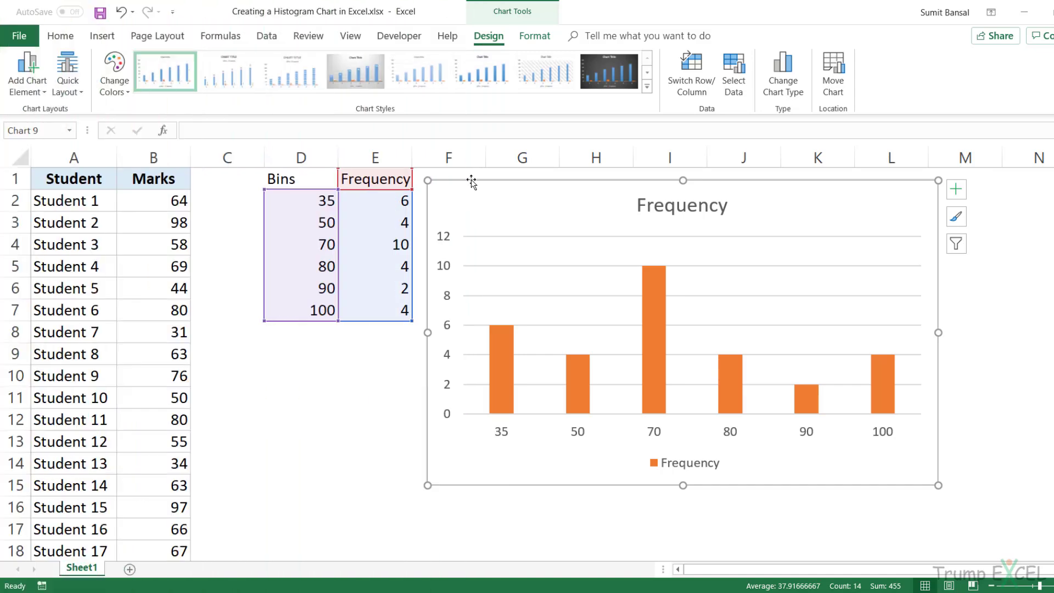
key("Delete")
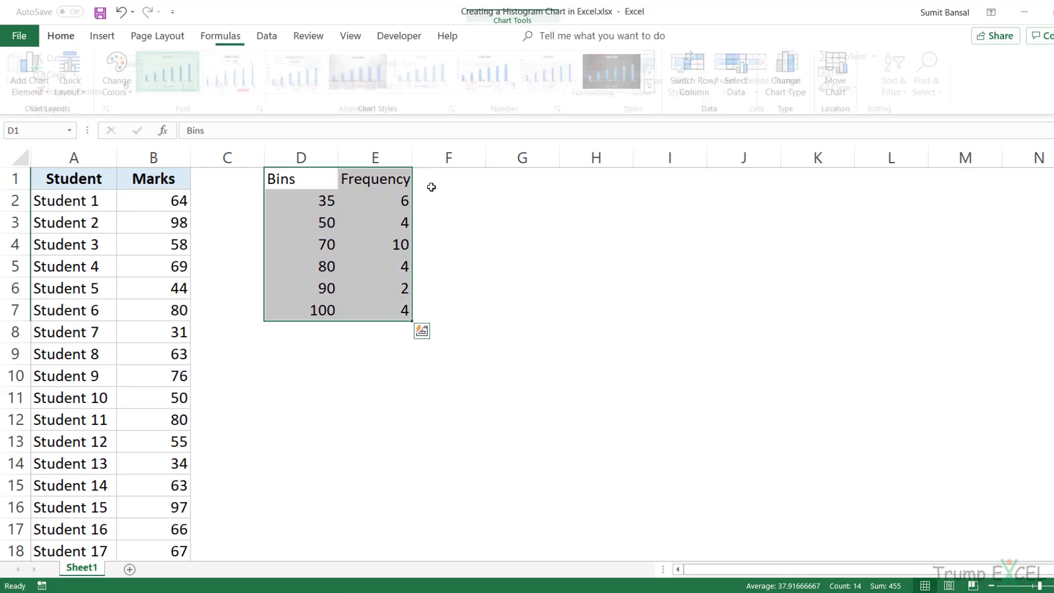
left_click_drag(313, 177, 376, 313)
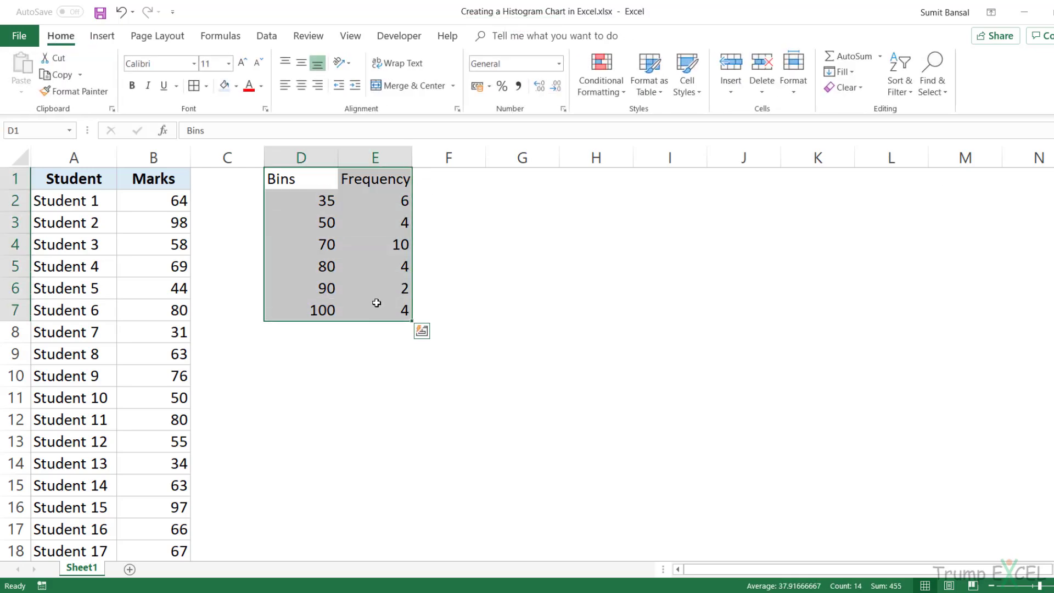
left_click_drag(376, 181, 383, 308)
key("Delete")
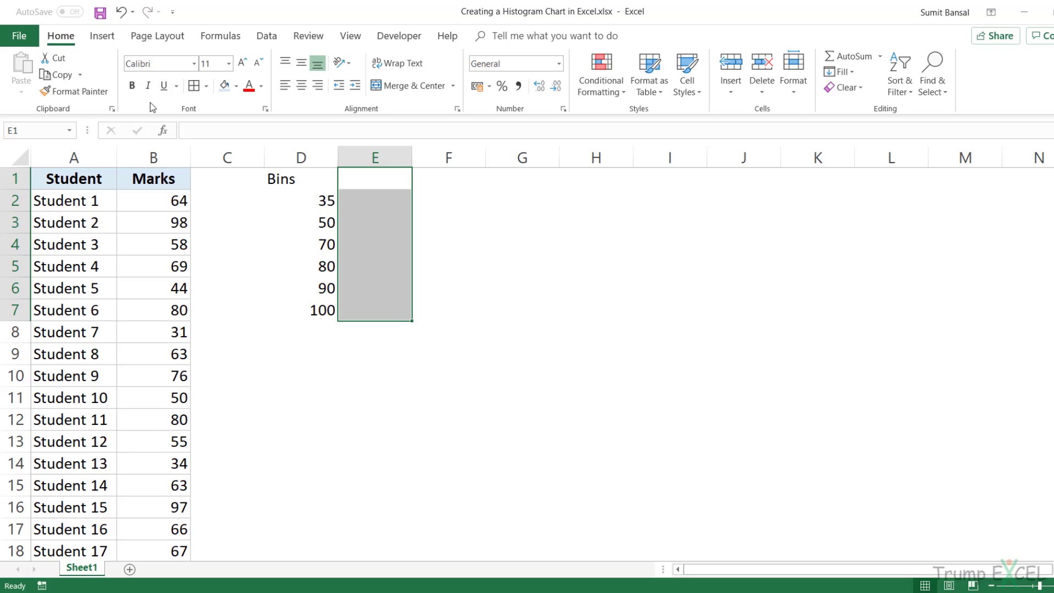
Make sure the Analysis ToolPak is enabled among the available Excel add-ins.
left_click(30, 41)
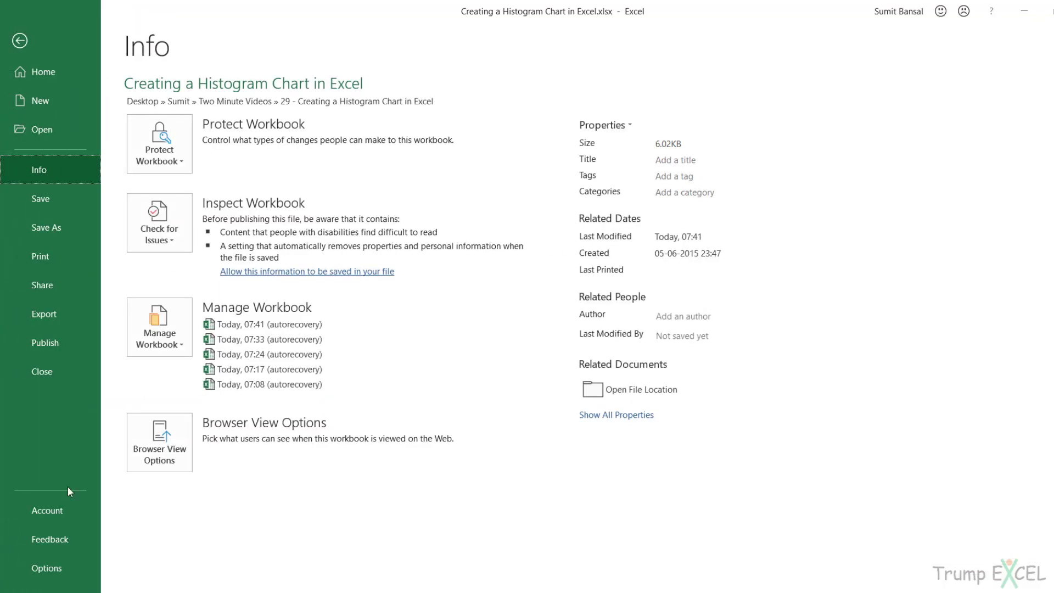
left_click(55, 566)
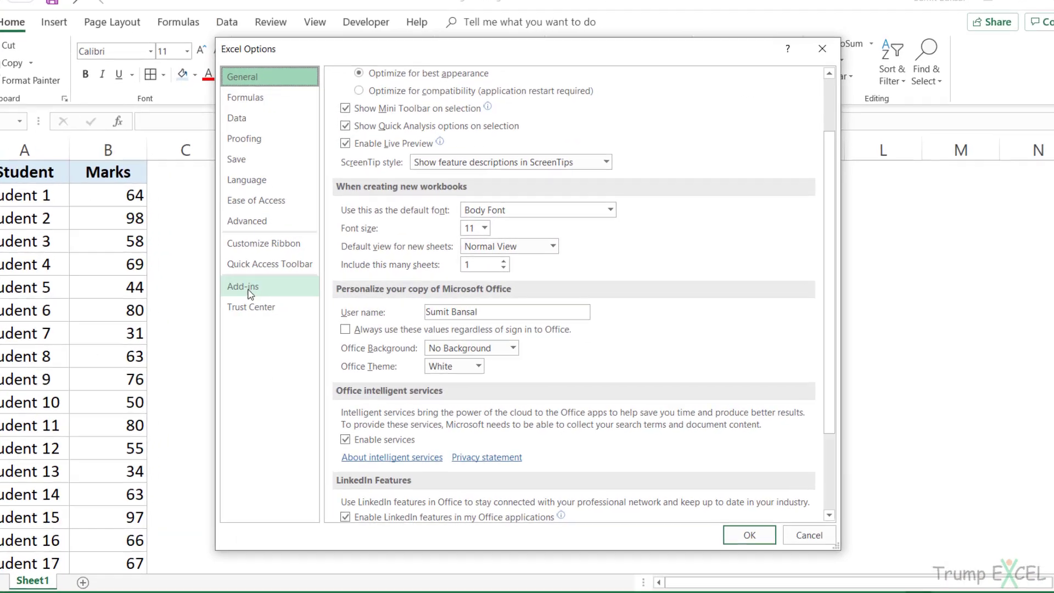
left_click(286, 286)
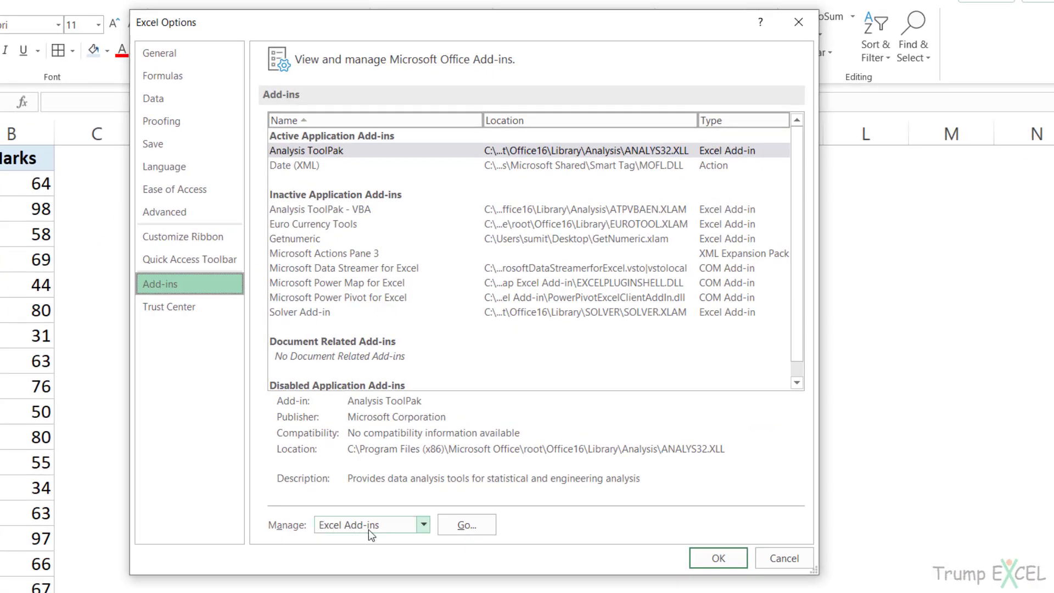
left_click(455, 529)
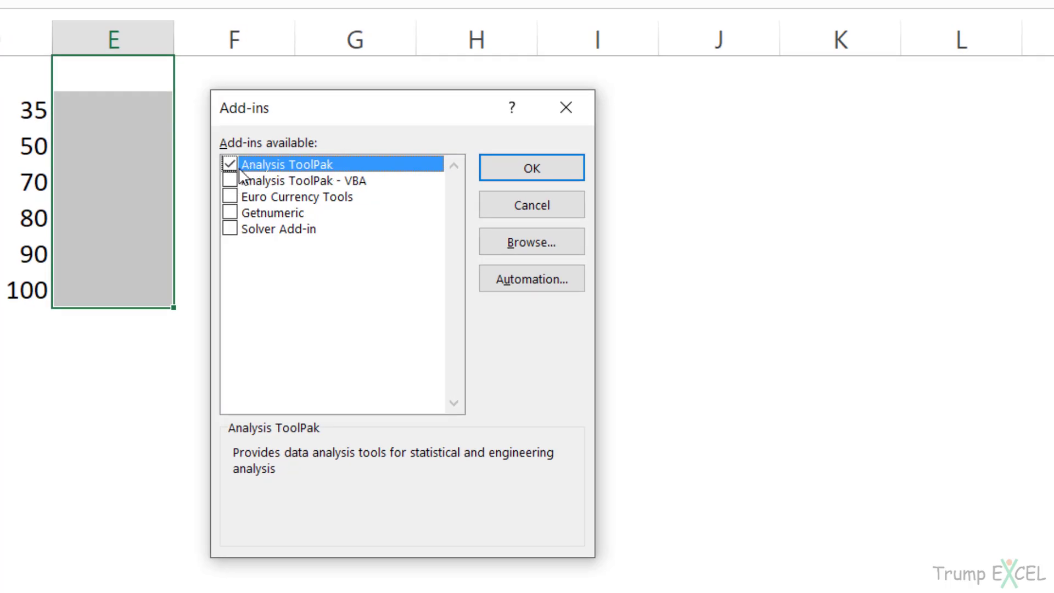
left_click(486, 168)
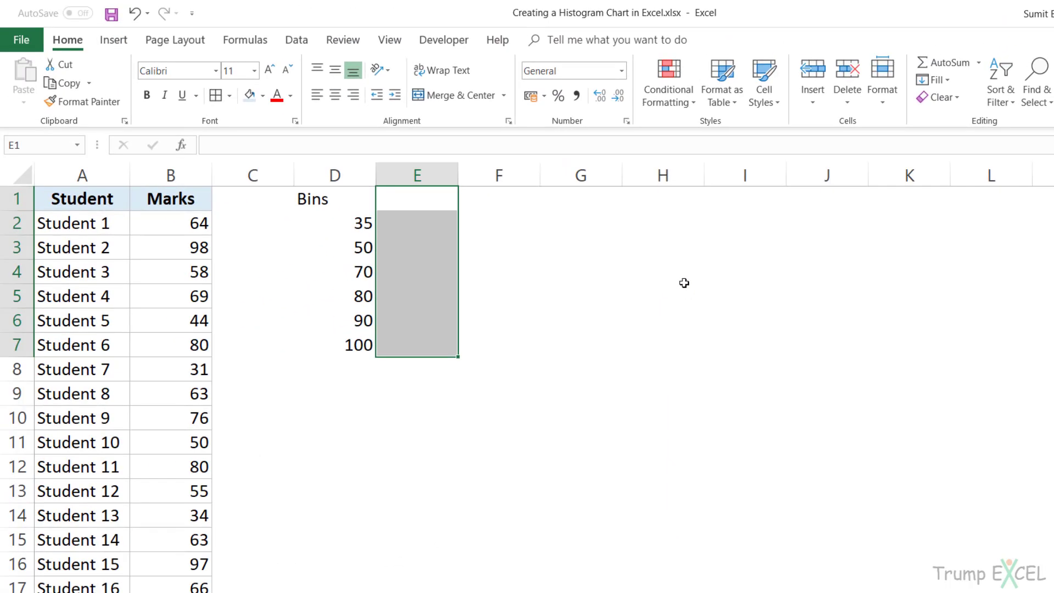
Open the Histogram tool from the Data Analysis tools.
left_click(297, 40)
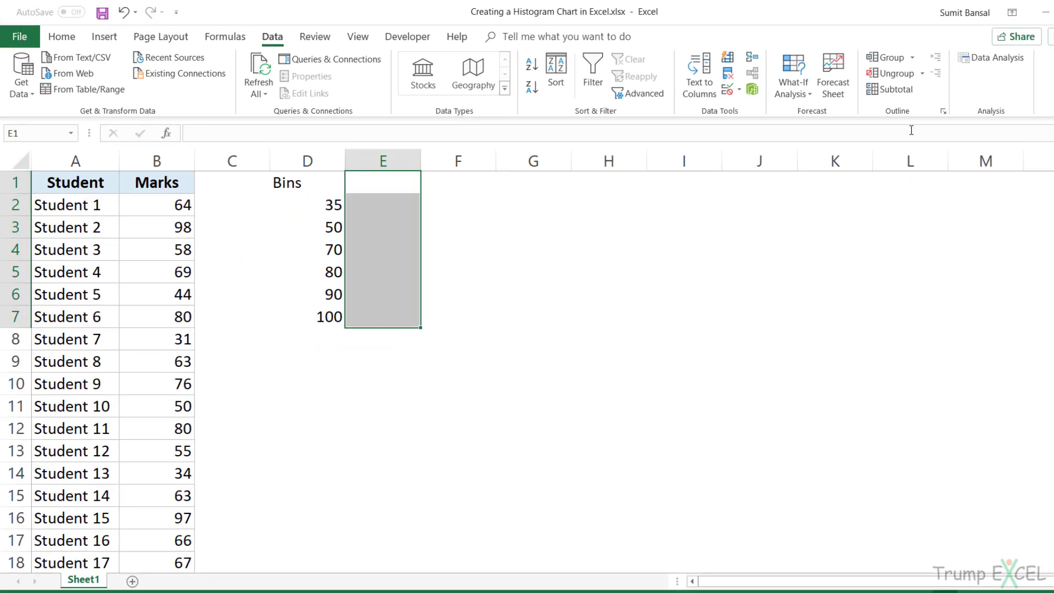
left_click(996, 58)
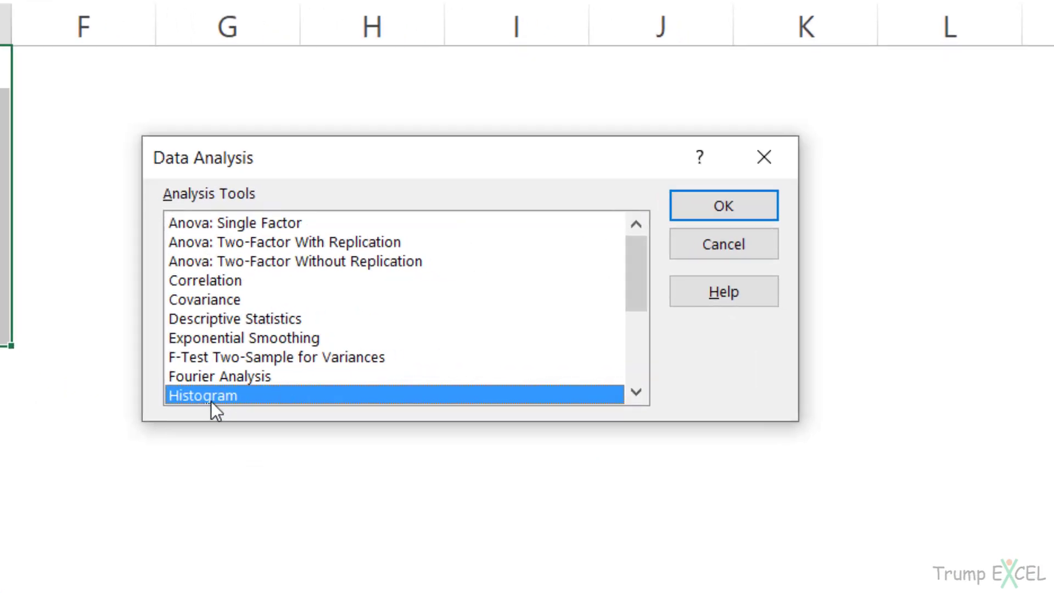
mouse_move(637, 263)
left_mouse_down()
mouse_move(638, 347)
mouse_move(637, 272)
left_mouse_up()
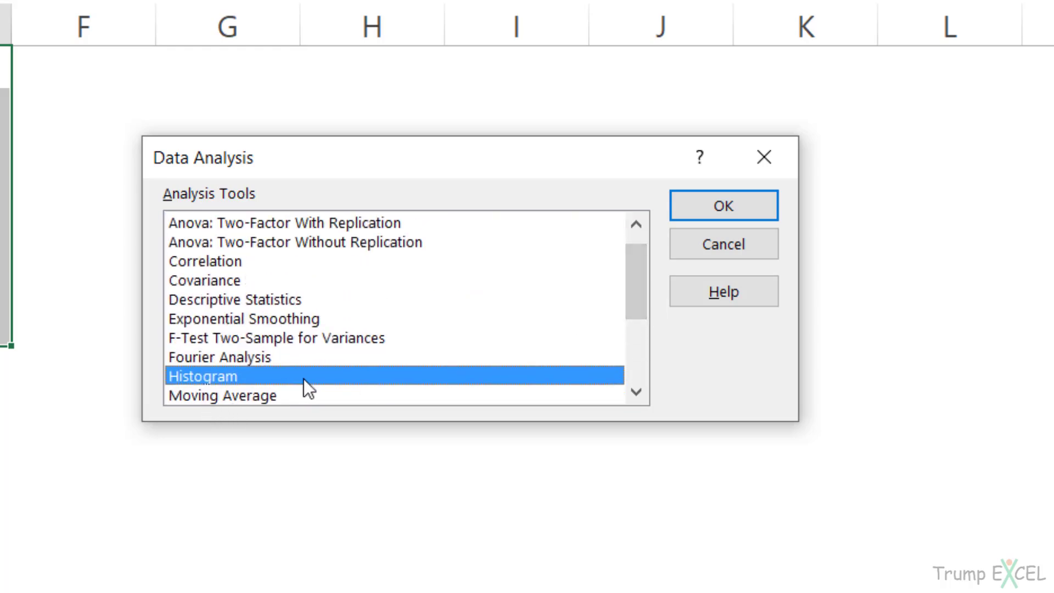
left_click(741, 204)
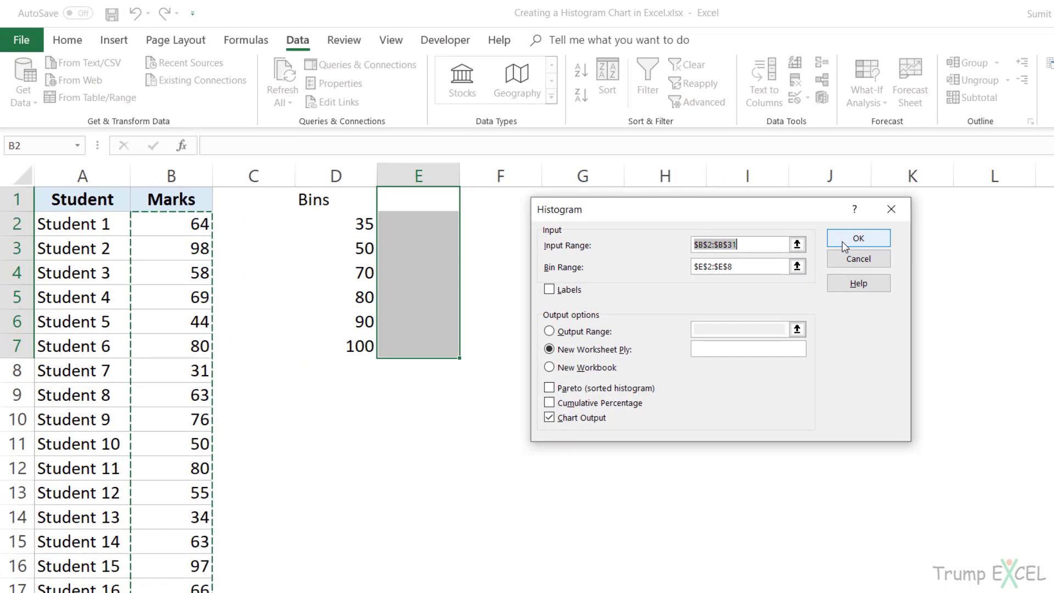
Set the histogram's bin range to D2:D7 and generate it from B2:B31 with chart output on a new worksheet.
left_click(844, 247)
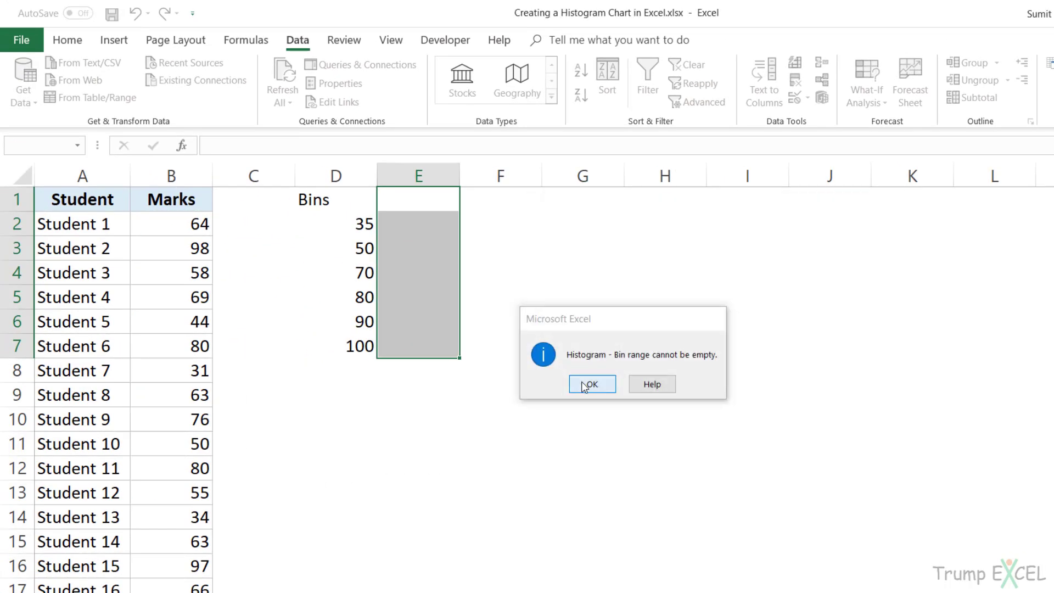
left_click(585, 387)
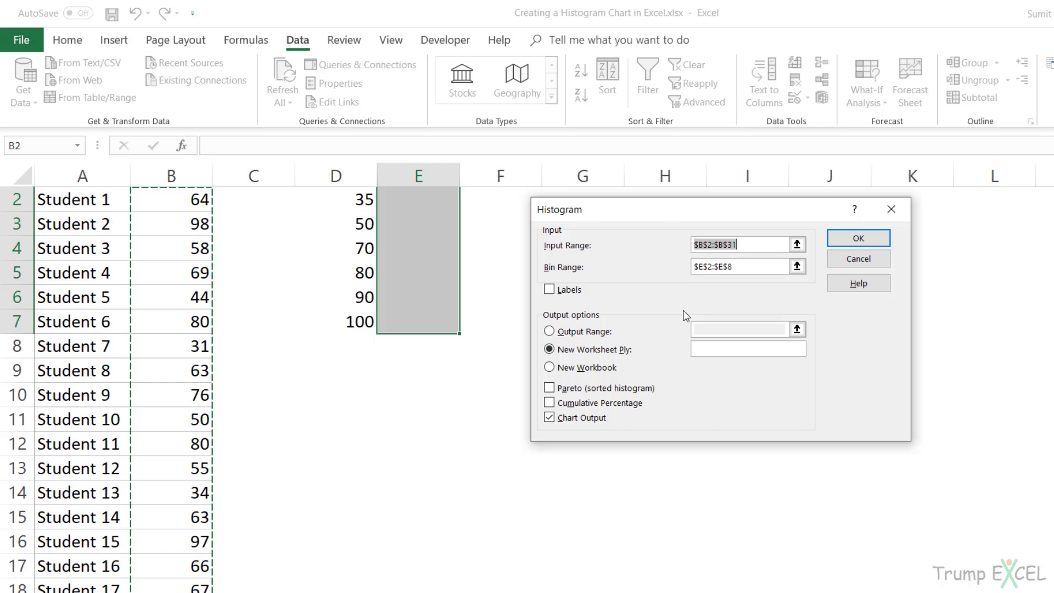
left_click(798, 268)
left_click_drag(362, 224, 359, 349)
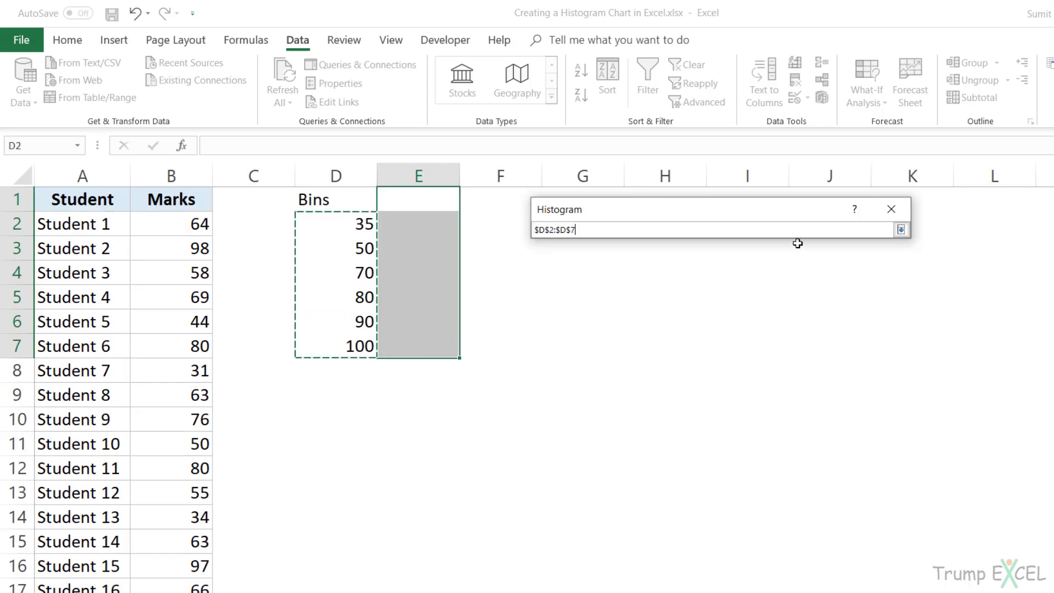
left_click(901, 229)
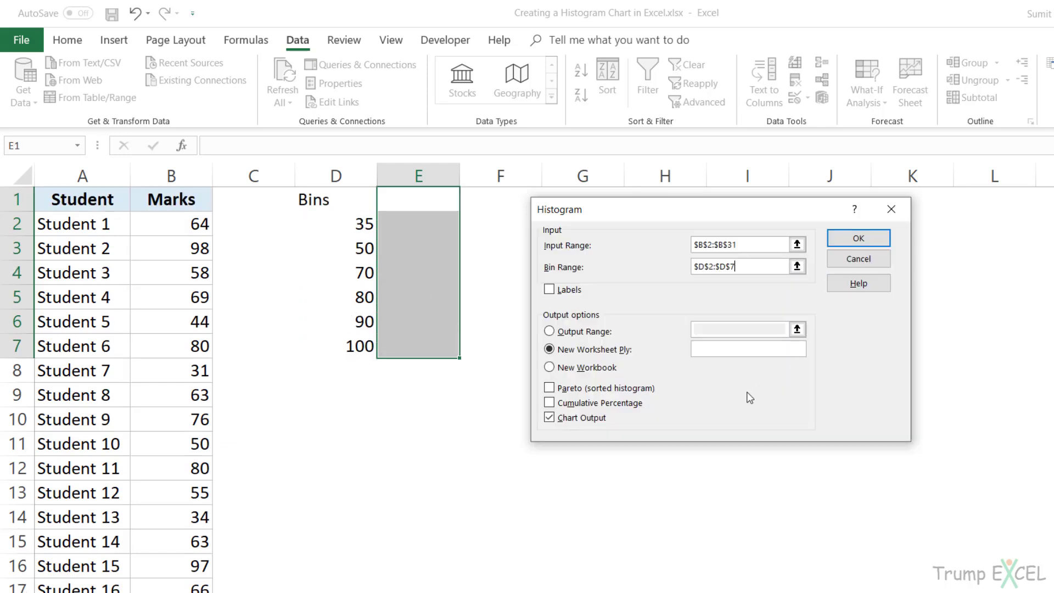
left_click(858, 238)
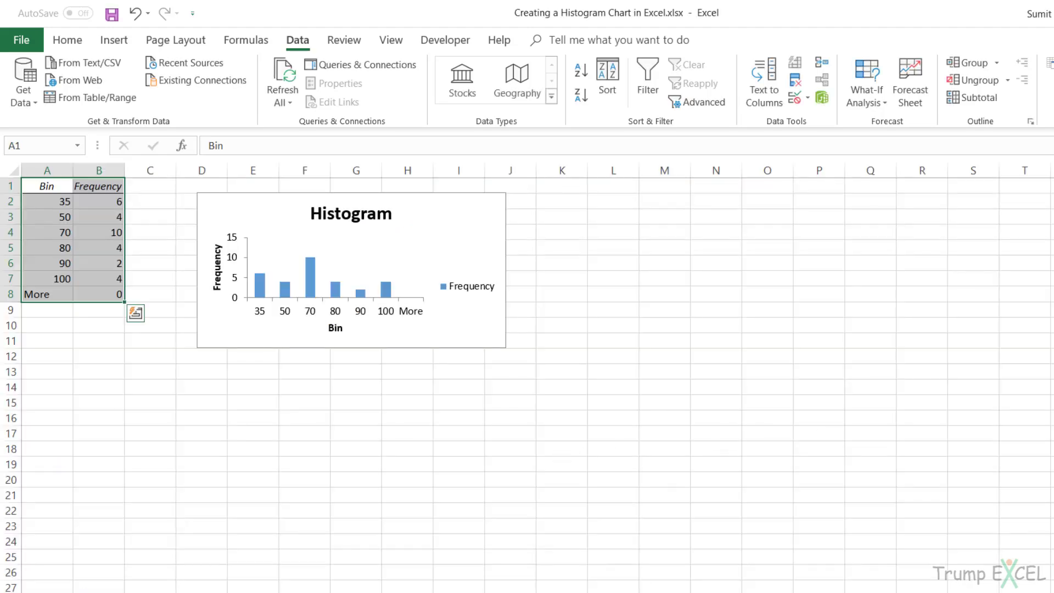
Review the generated bin and frequency table and clear its More row in A8:B8.
scroll(233, 551, "up", 3)
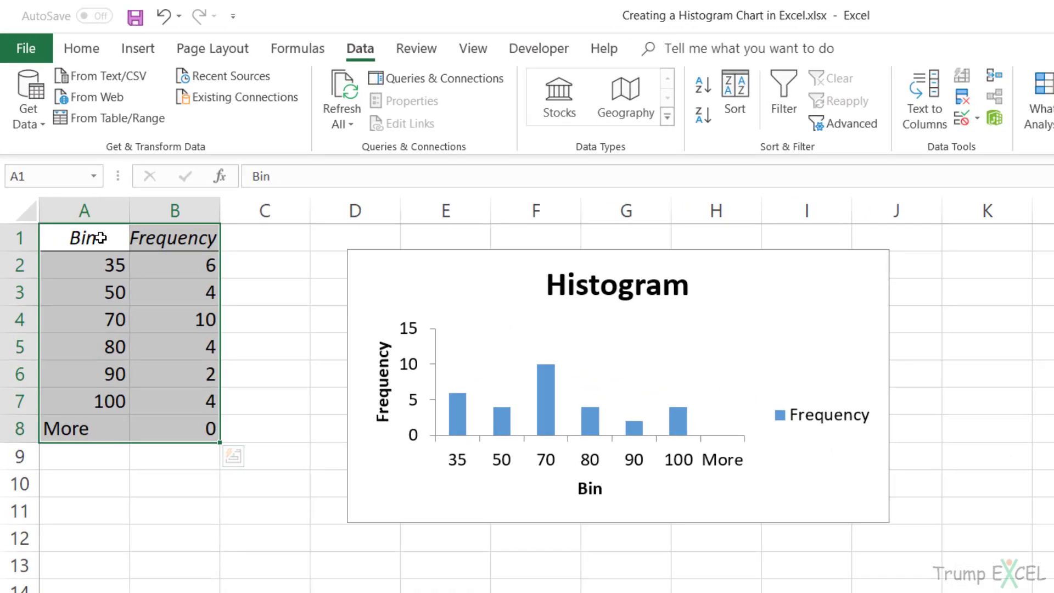
left_click_drag(100, 238, 92, 413)
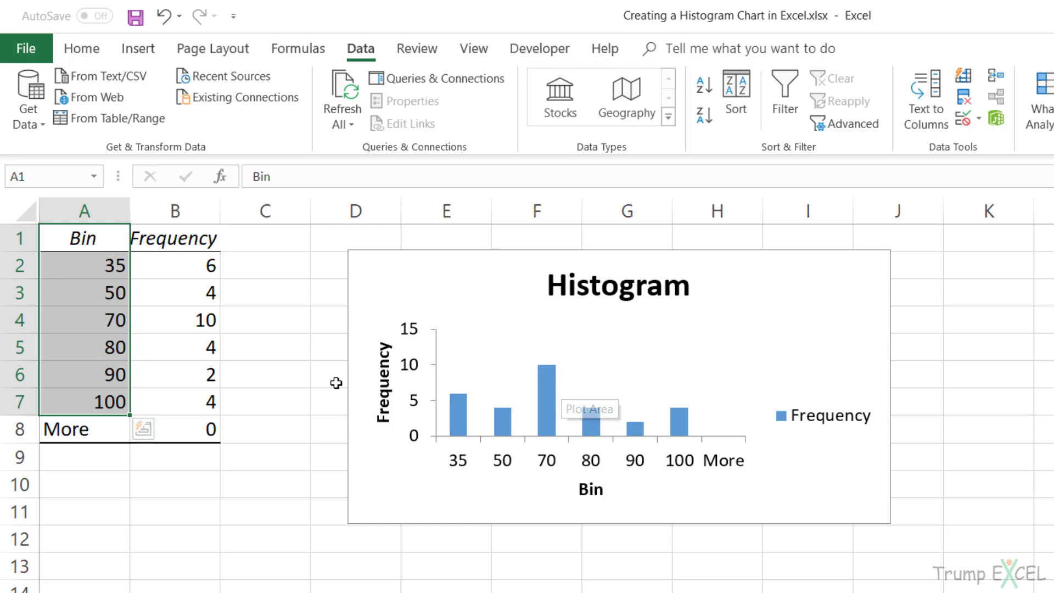
left_click_drag(91, 435, 150, 433)
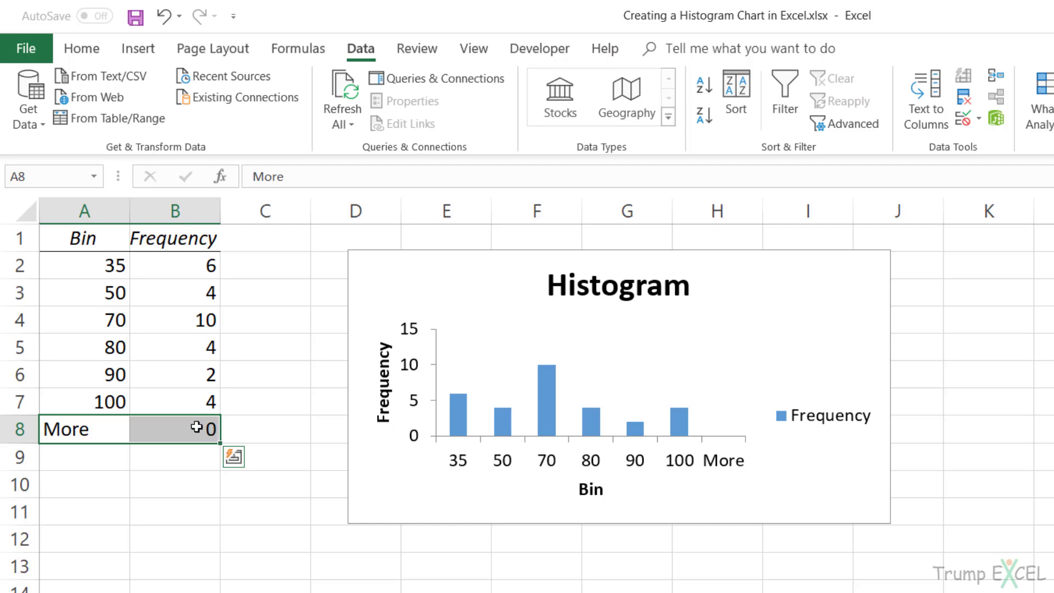
left_click(97, 405)
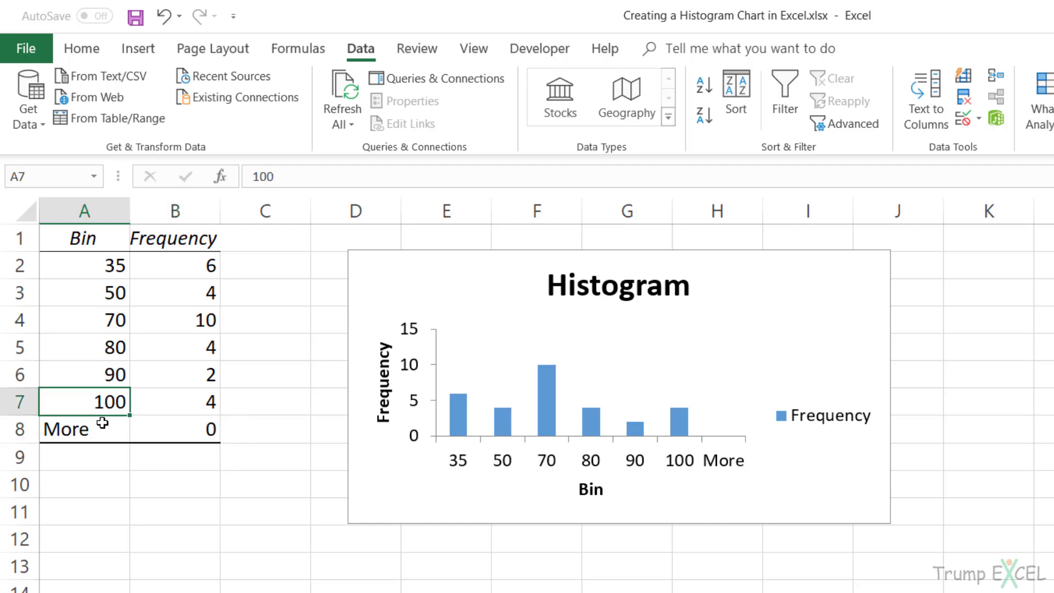
left_click_drag(102, 425, 161, 431)
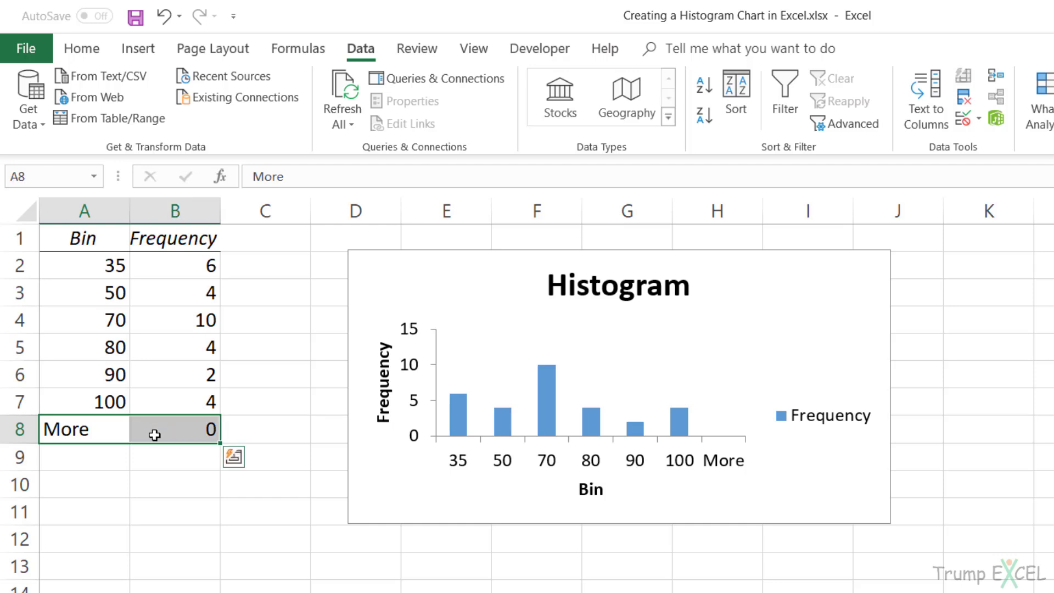
left_click(186, 437)
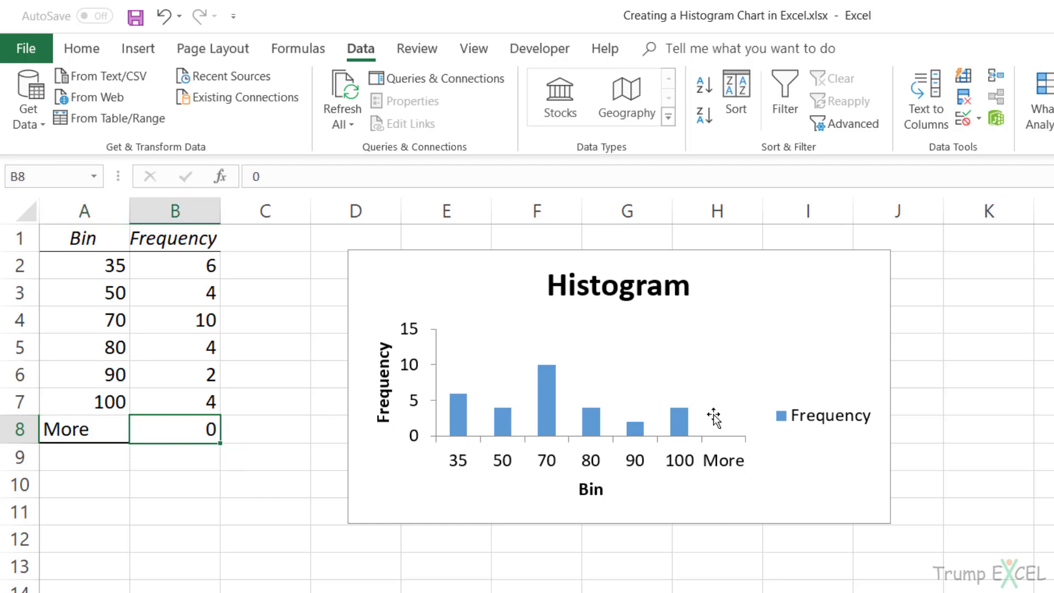
left_click_drag(88, 430, 146, 428)
key("Delete")
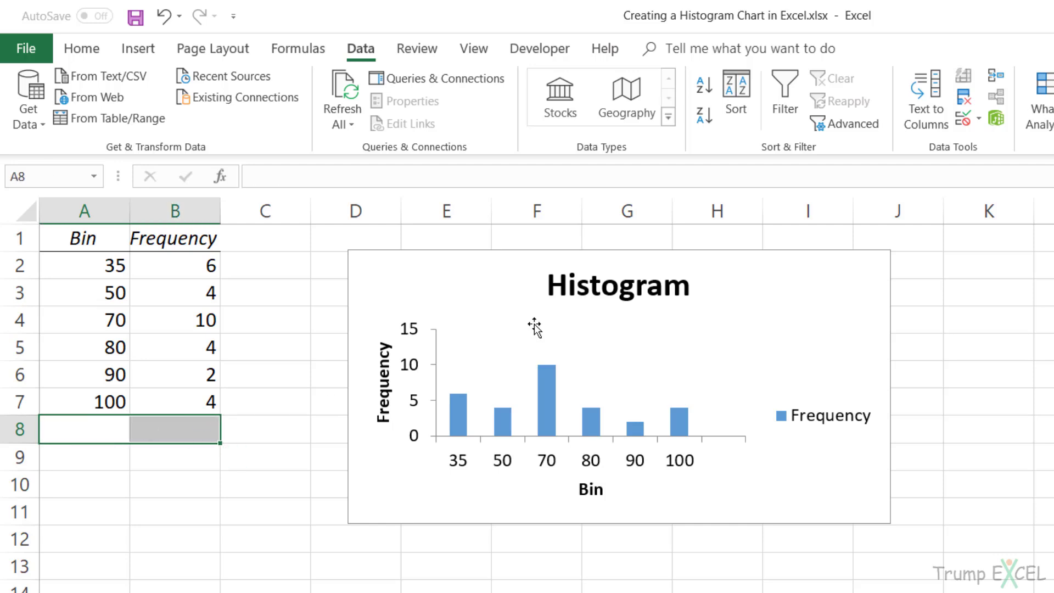